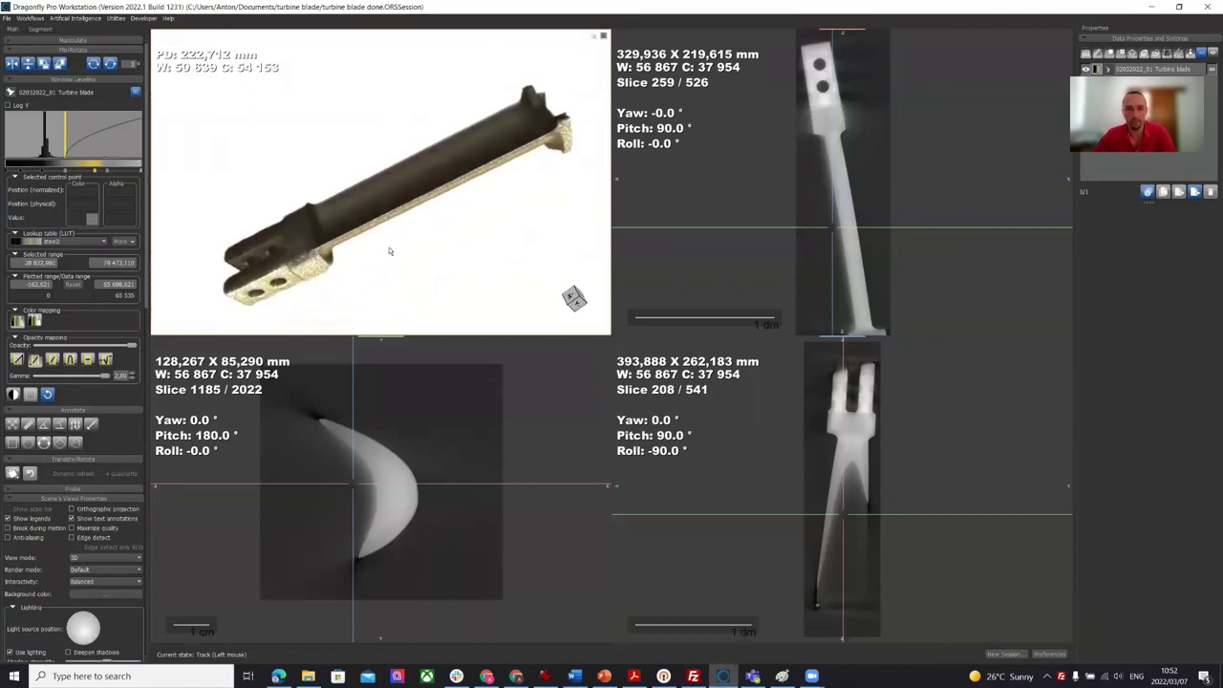
- Maximize the bottom-left blade slice view, zoom in on the blade, and go to slice 1197
left_click(460, 426)
double_click(486, 423)
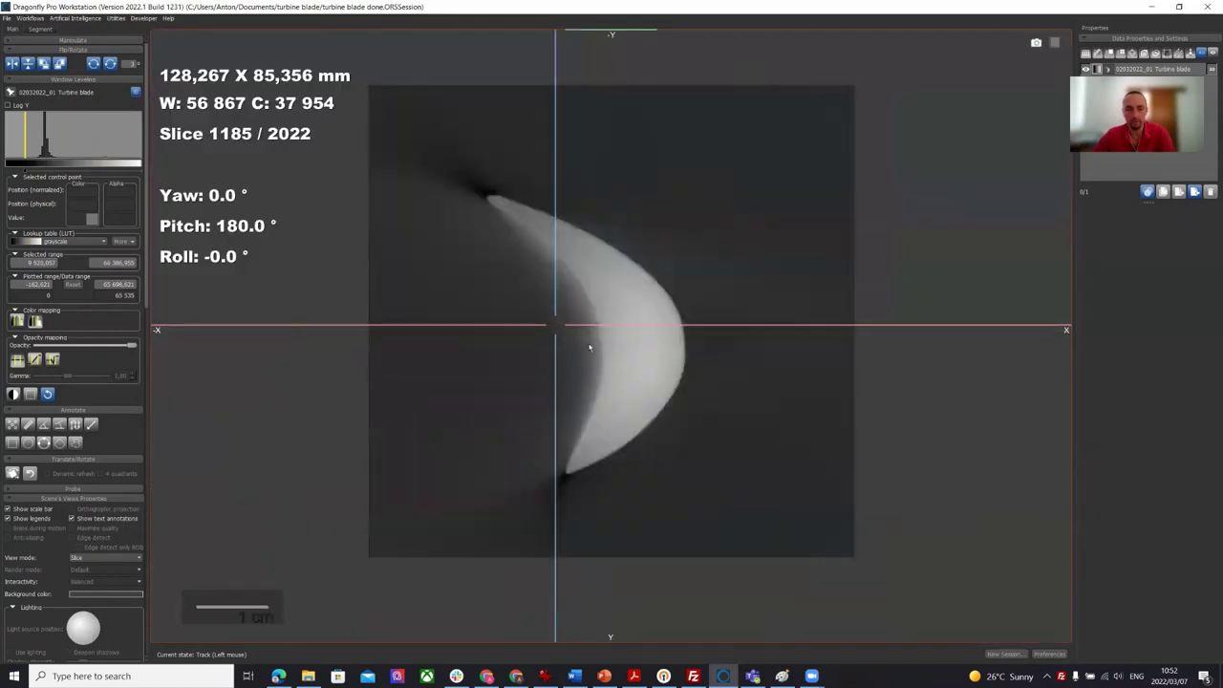
scroll(589, 344, "down", 1)
right_click_drag(644, 293, 646, 391)
scroll(646, 394, "down", 20)
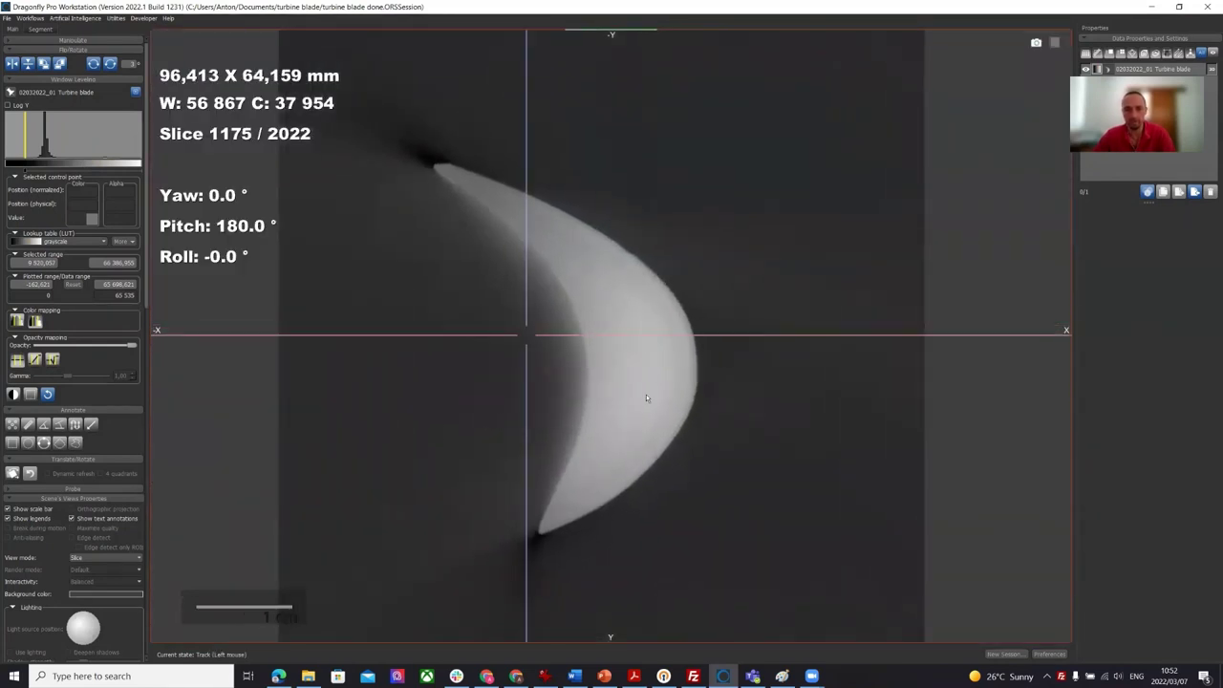
scroll(645, 398, "up", 20)
scroll(646, 402, "up", 7)
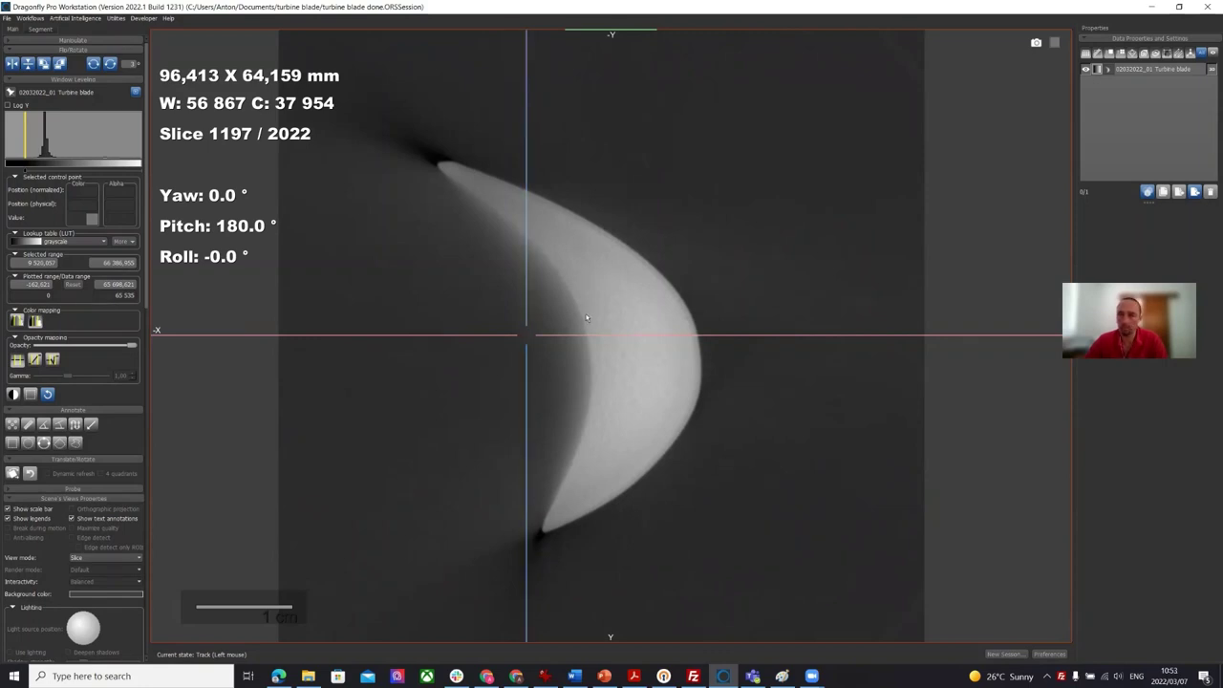
left_click(1166, 69)
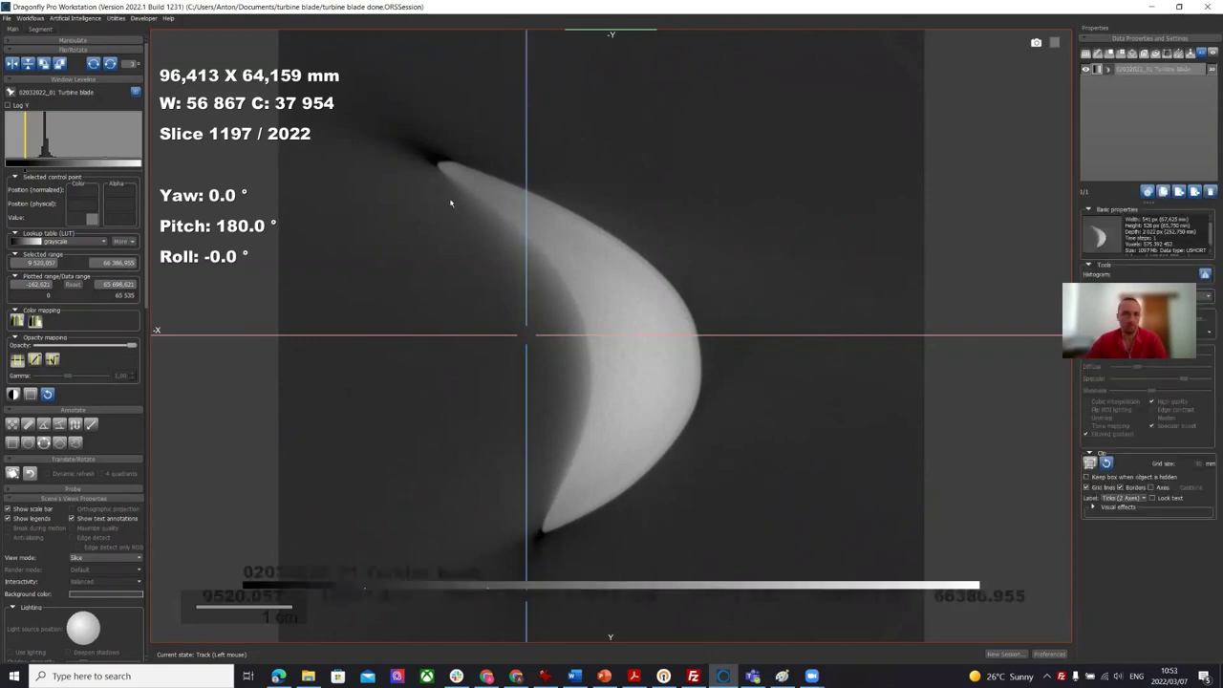
- In the Segment tab, toggle Define range on and back off, then nudge the slice image
left_click(22, 28)
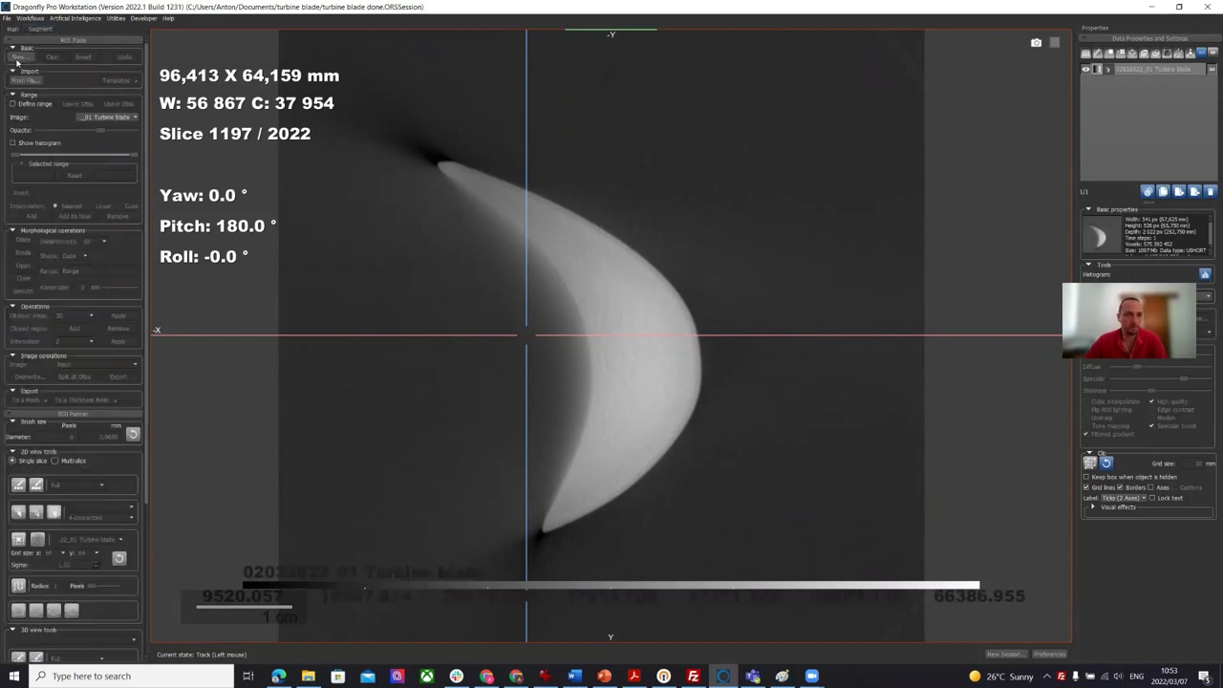
left_click(13, 103)
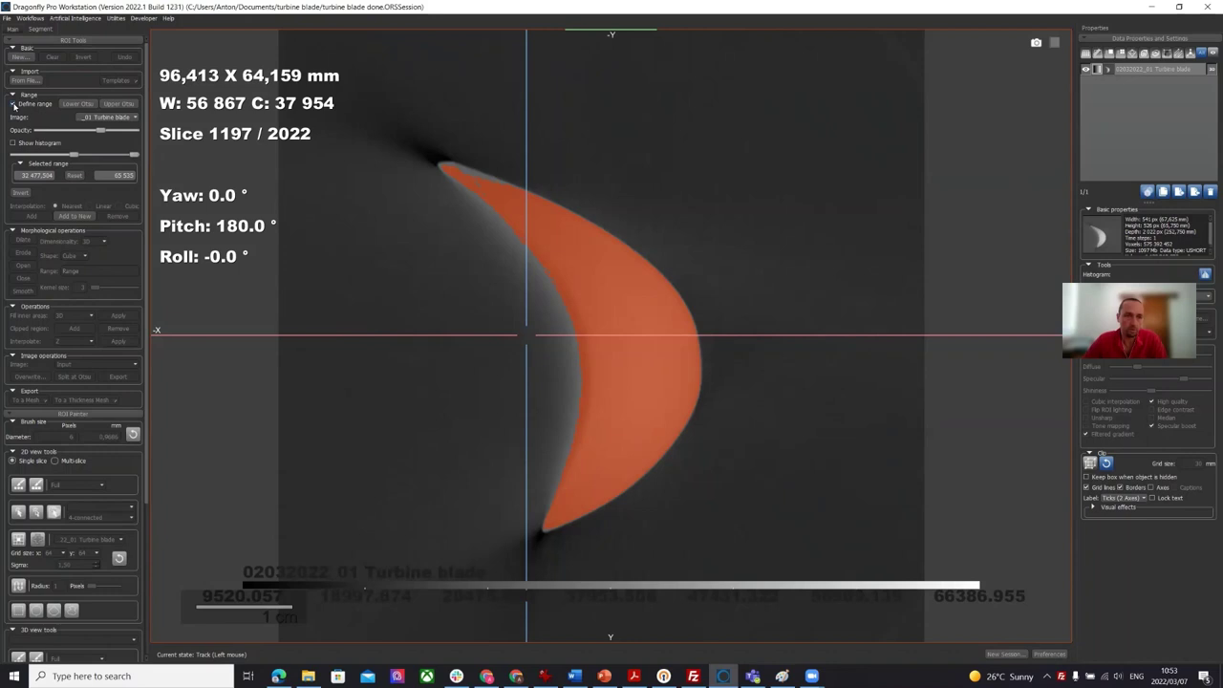
left_click(14, 103)
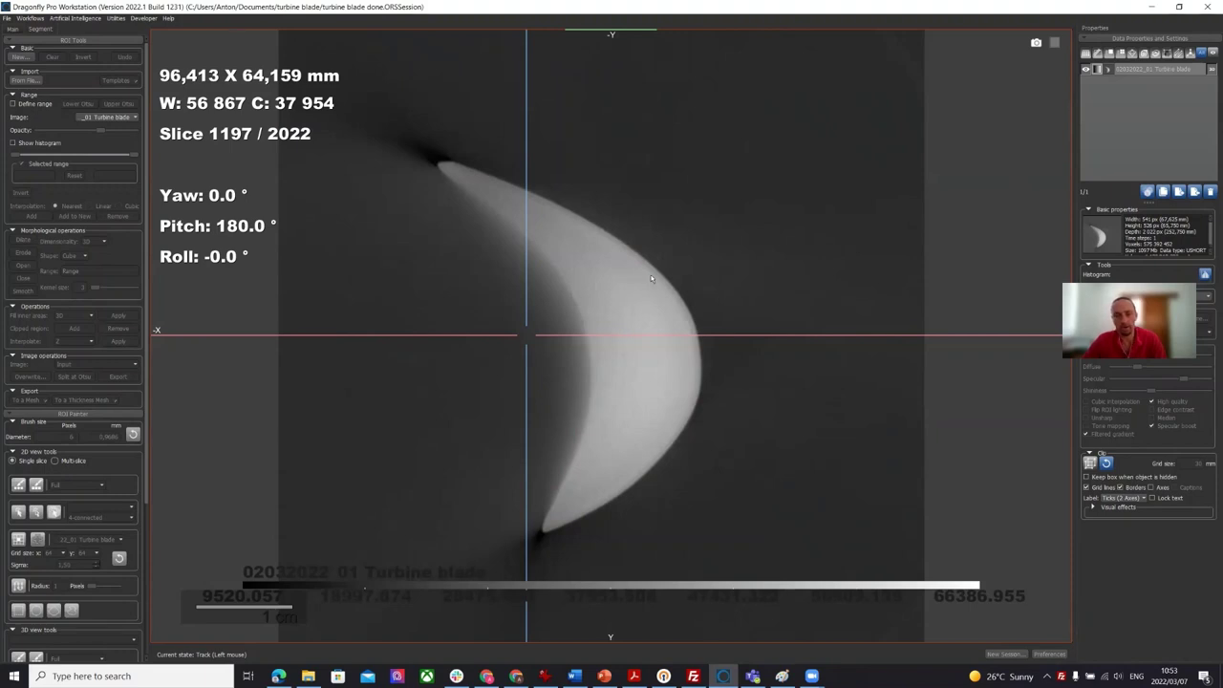
left_click_drag(651, 278, 665, 284)
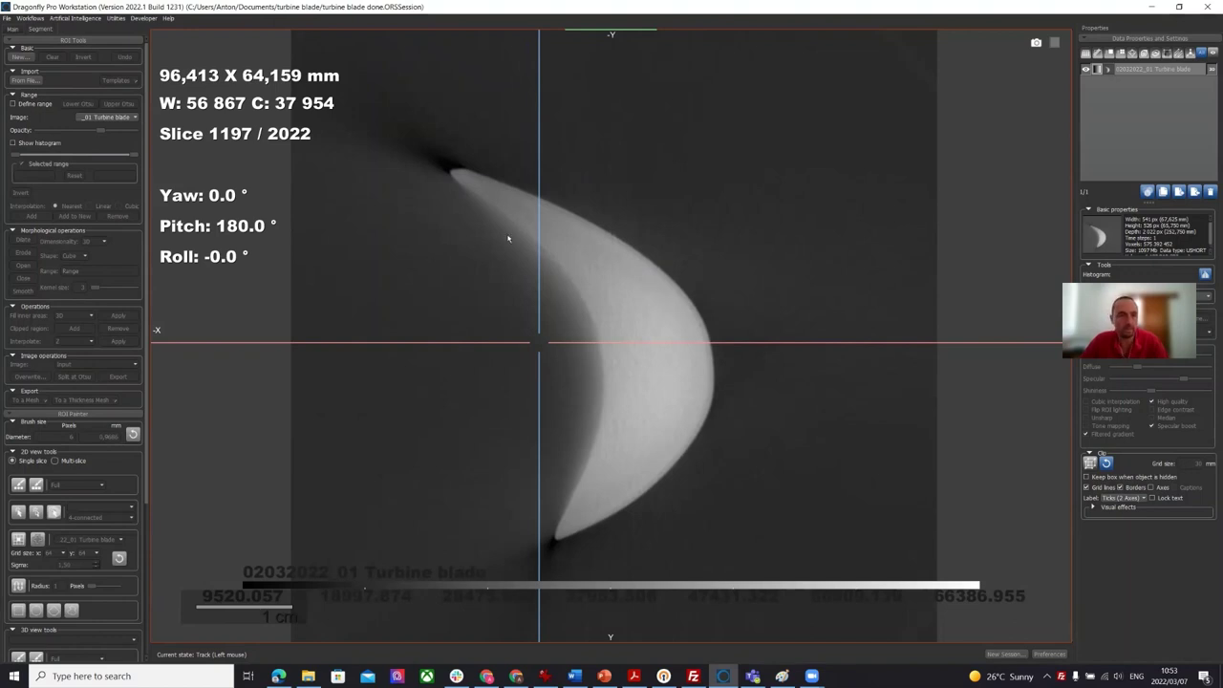
- Scroll the 2D view until the slice counter reads 1000 / 2022
scroll(508, 238, "up", 8)
scroll(521, 235, "down", 16)
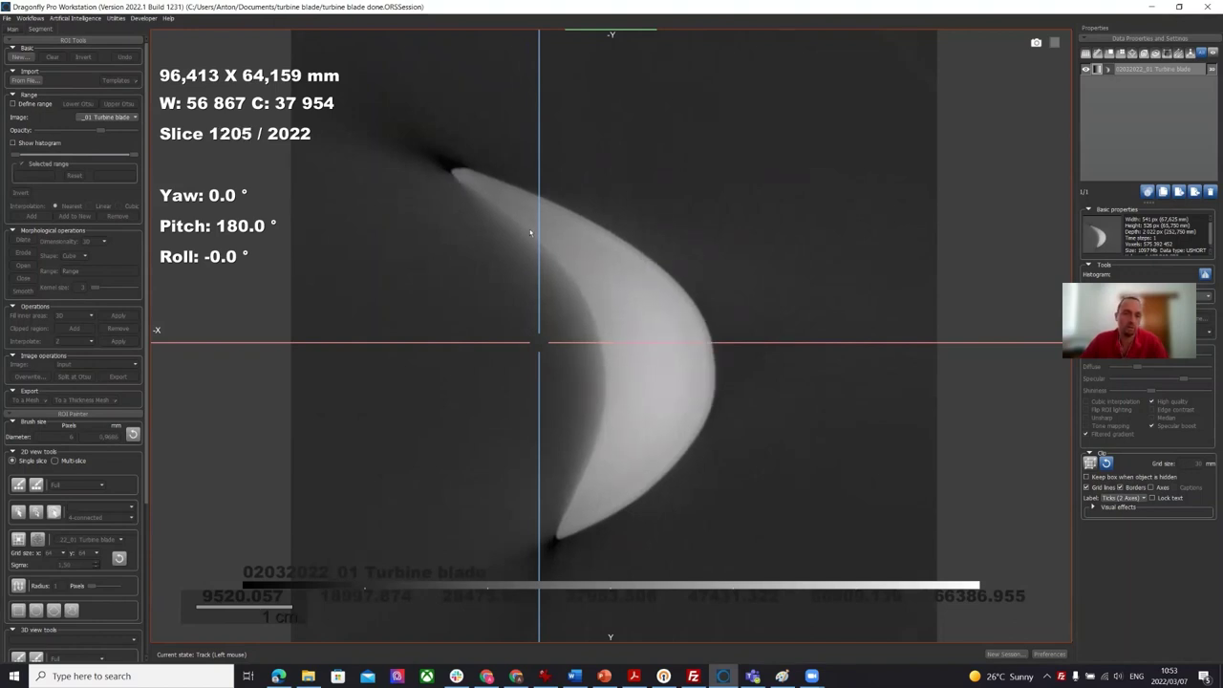
scroll(530, 232, "up", 20)
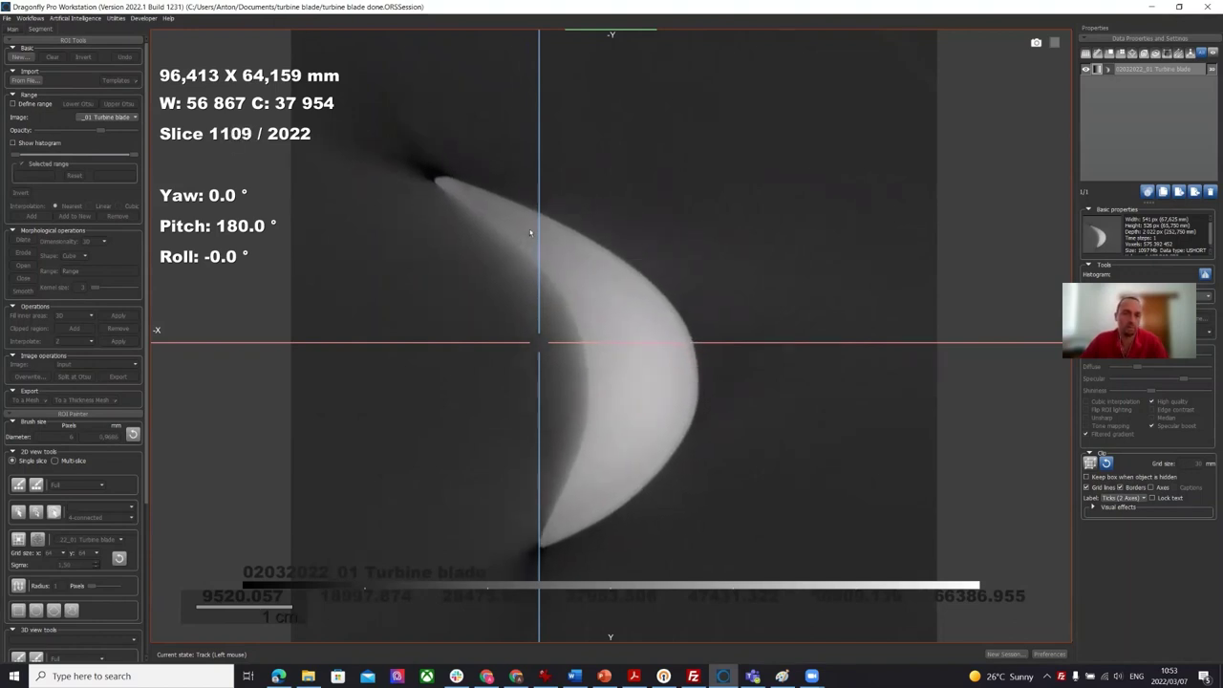
scroll(531, 232, "up", 20)
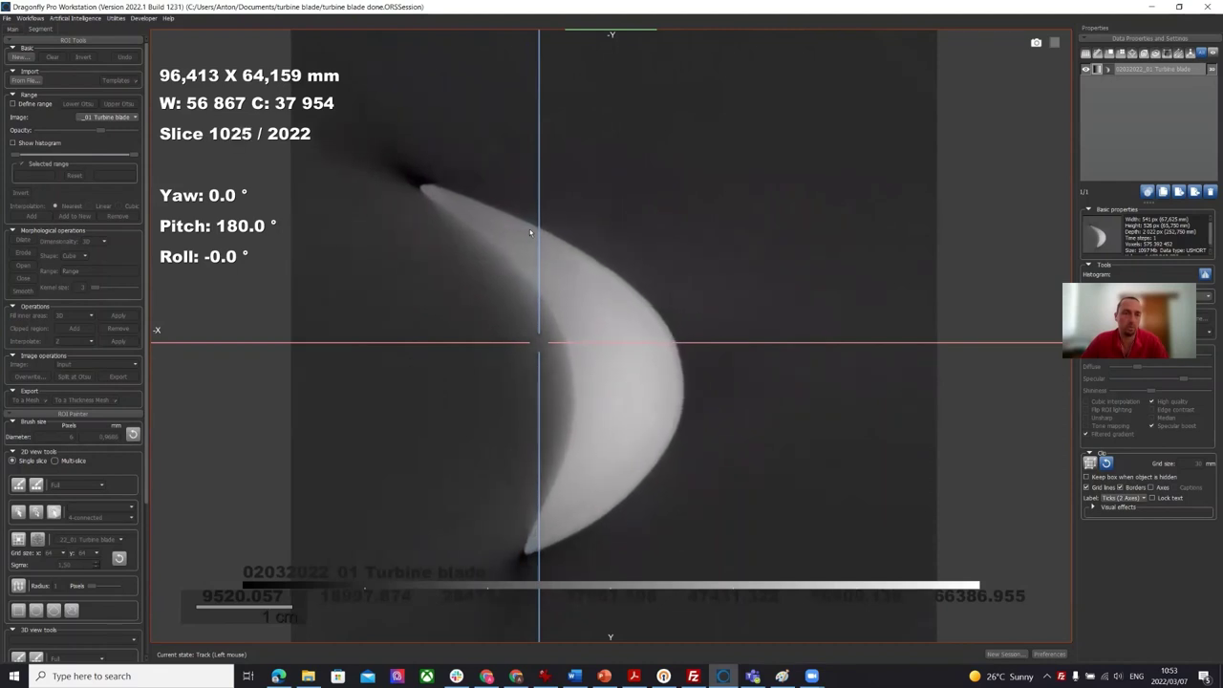
scroll(530, 232, "up", 6)
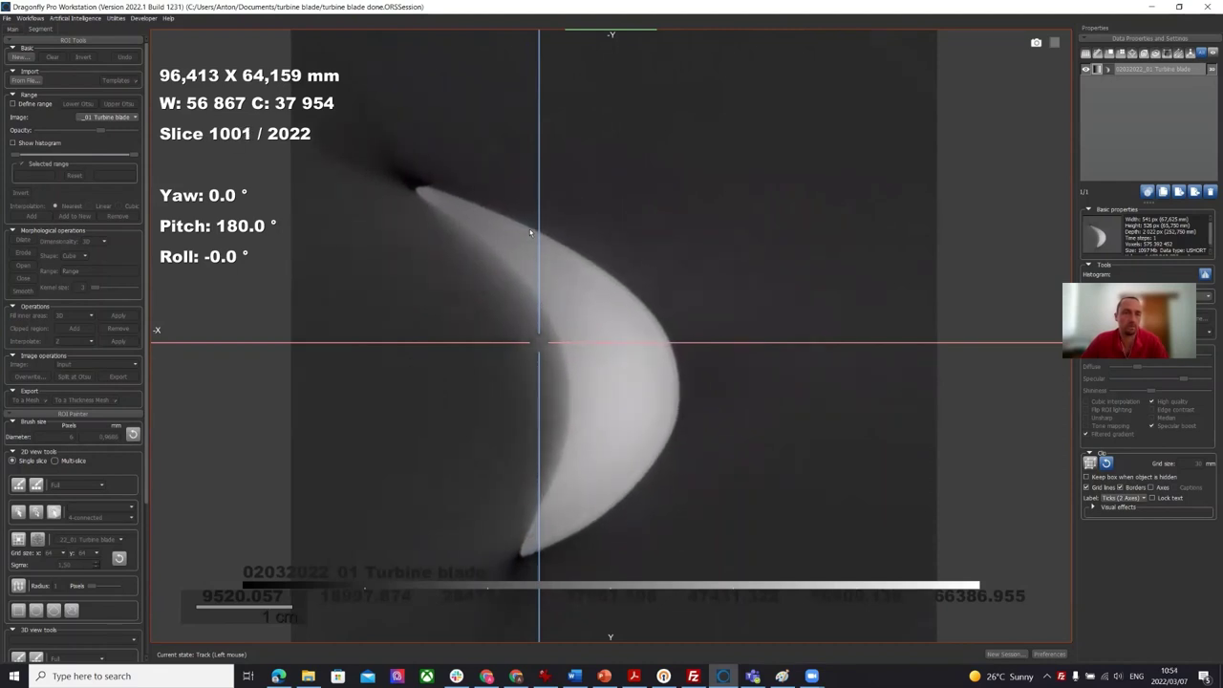
scroll(531, 233, "up", 1)
- Create a new blue region of interest named 'blade'
left_click(17, 56)
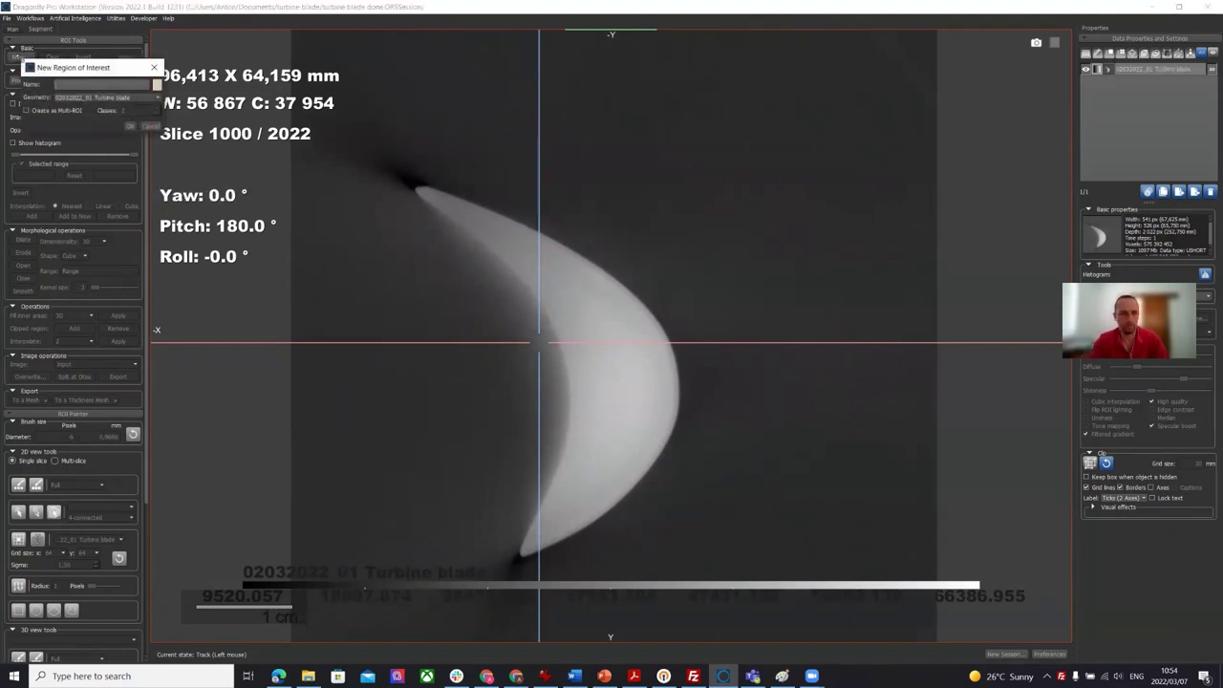
type("blade")
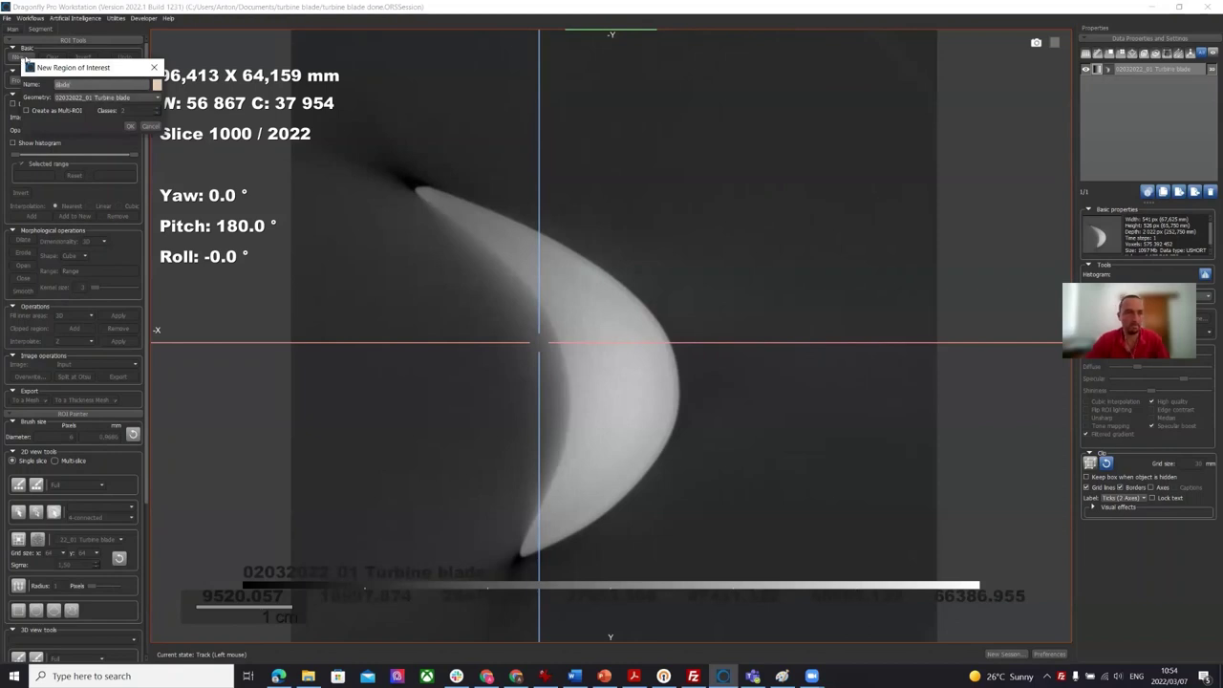
left_click(158, 84)
left_click_drag(145, 42, 159, 41)
left_click(212, 223)
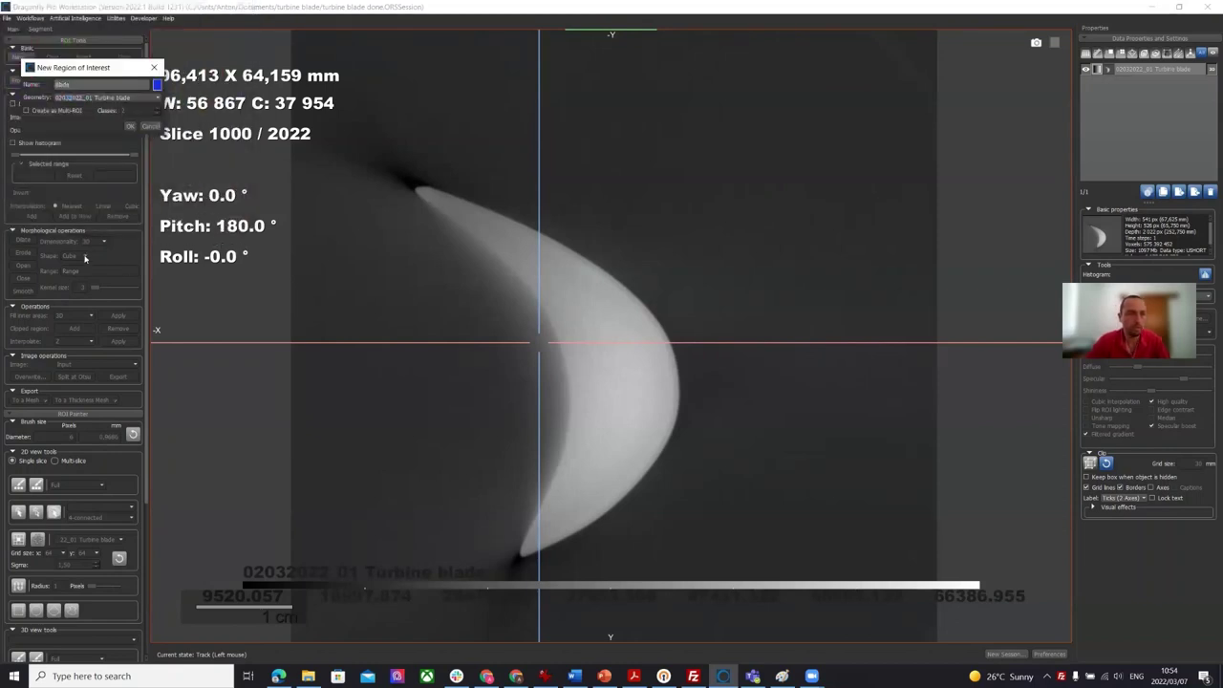
left_click(130, 126)
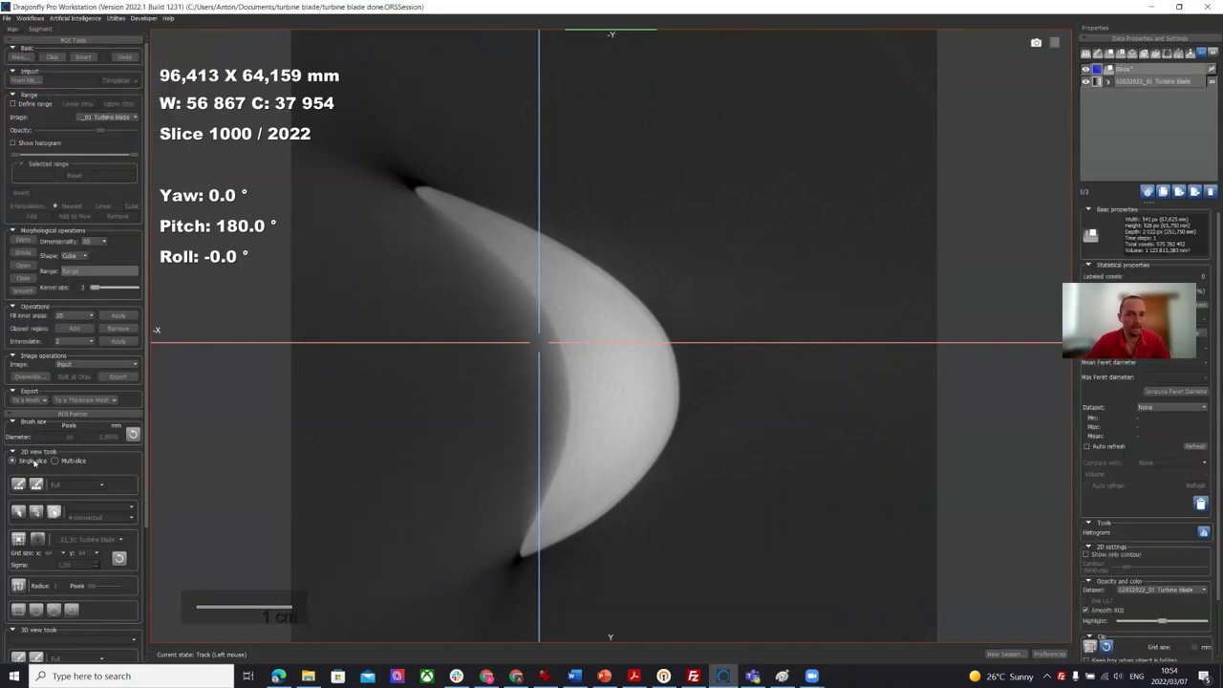
- Paint the blade's whole cross-section on slice 1000 into 'blade' with Smart Grid
left_click(18, 539)
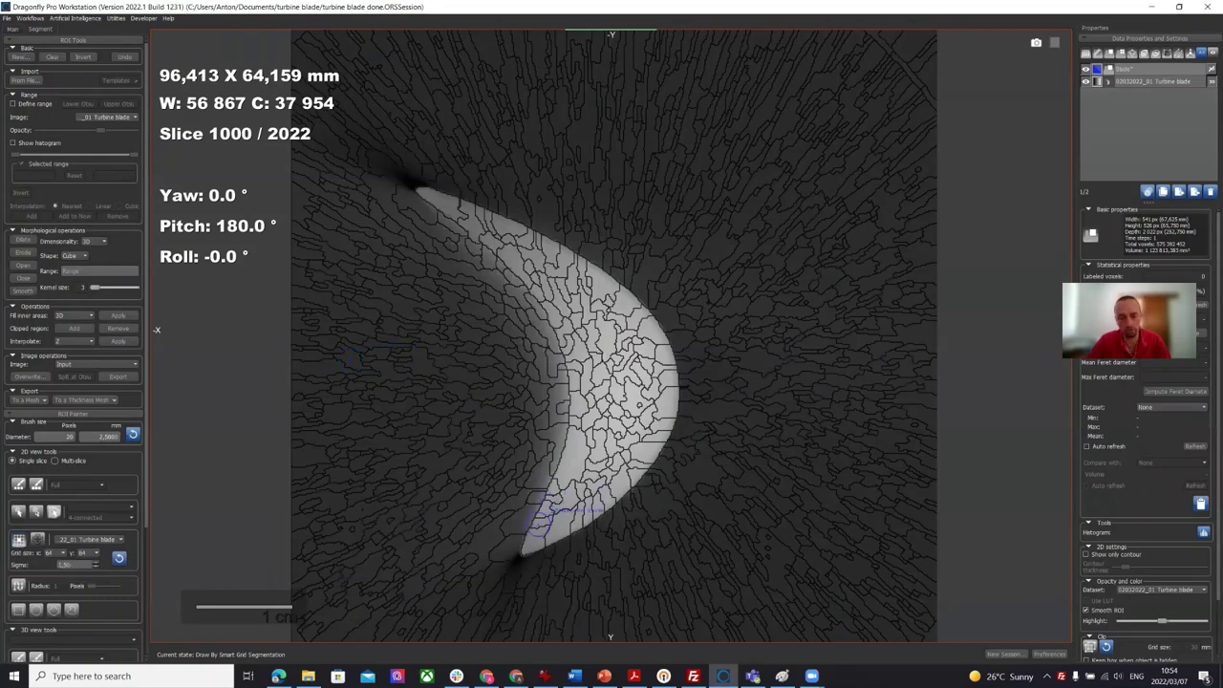
mouse_move(552, 524)
left_mouse_down("ctrl")
mouse_move(593, 468)
mouse_move(625, 478)
mouse_move(606, 492)
mouse_move(632, 453)
mouse_move(603, 424)
mouse_move(618, 358)
mouse_move(602, 353)
mouse_move(603, 303)
mouse_move(588, 293)
mouse_move(606, 294)
mouse_move(563, 250)
left_mouse_up("ctrl")
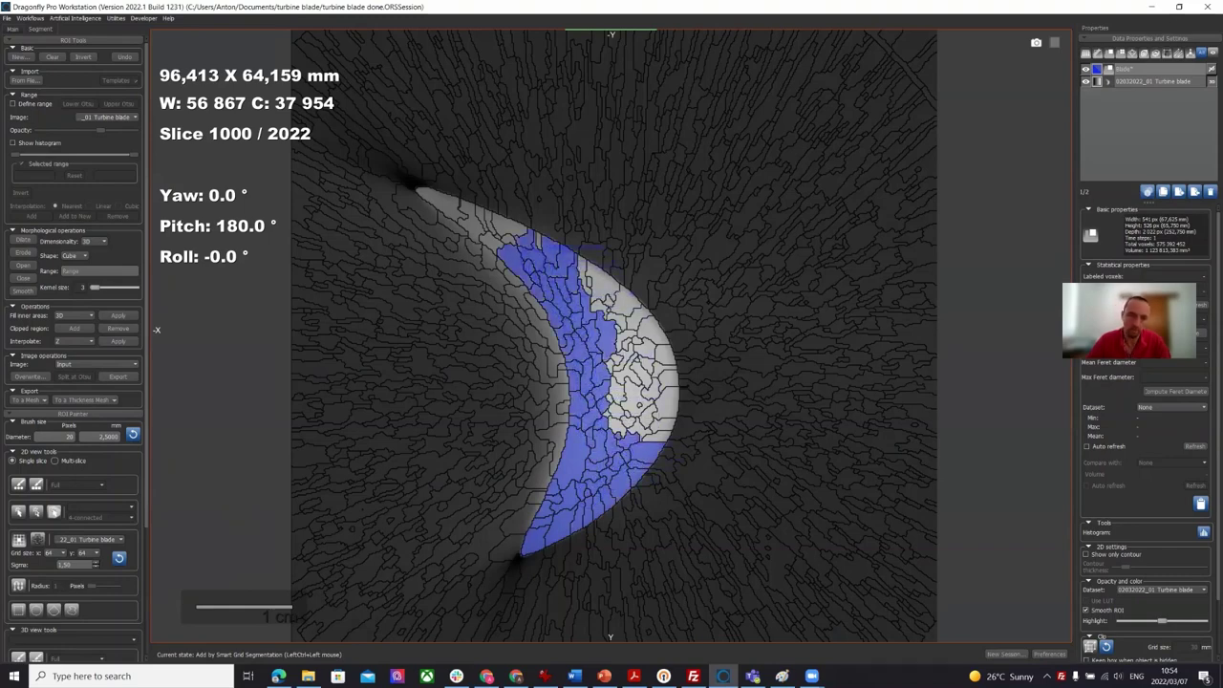
mouse_move(455, 204)
left_mouse_down("ctrl")
mouse_move(512, 203)
mouse_move(606, 246)
mouse_move(589, 231)
mouse_move(612, 300)
mouse_move(646, 312)
mouse_move(660, 342)
mouse_move(652, 425)
mouse_move(627, 372)
mouse_move(625, 340)
mouse_move(642, 325)
mouse_move(656, 335)
mouse_move(638, 406)
mouse_move(636, 366)
left_mouse_up("ctrl")
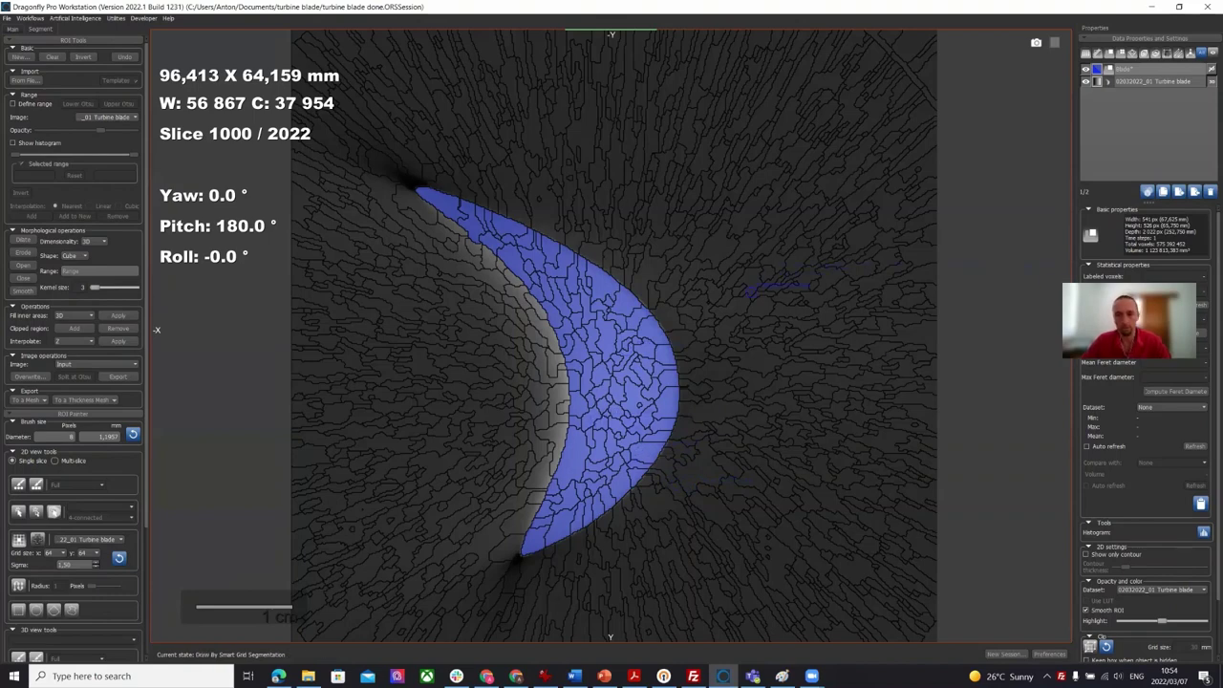
key("Escape")
- Create a yellow ROI named 'mask' and fill it with a rectangle over the whole slice
scroll(707, 327, "down", 3)
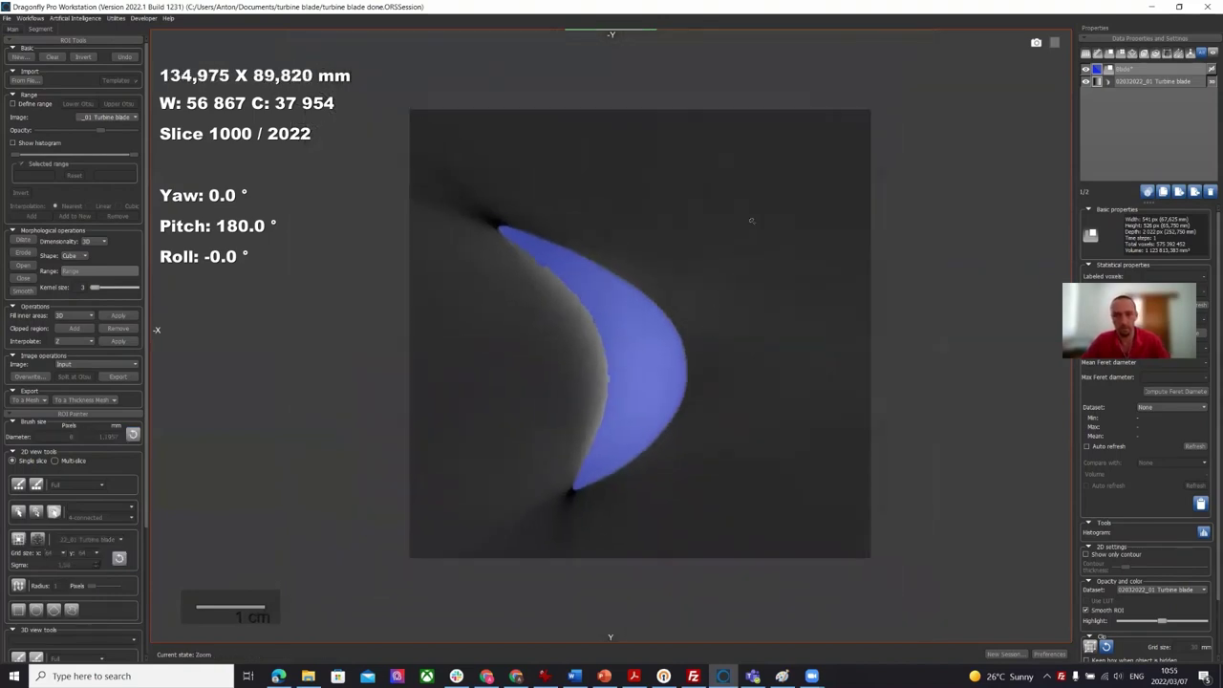
left_click(20, 57)
type("mask")
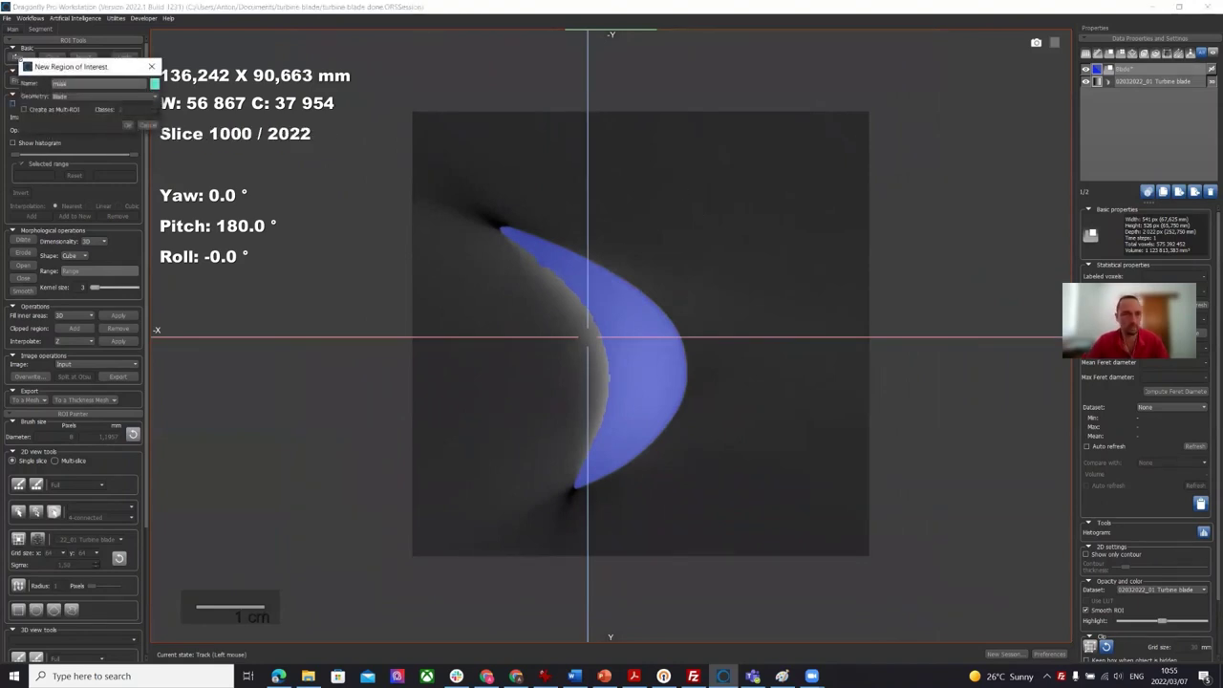
left_click(154, 83)
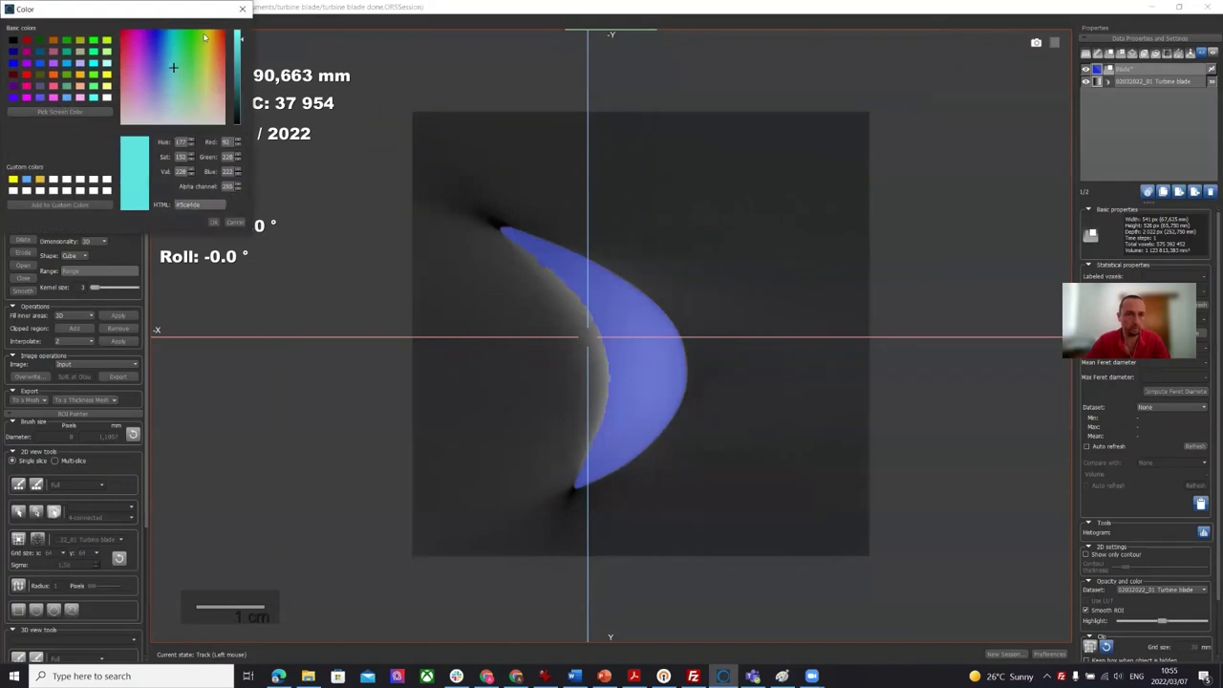
left_click(208, 35)
left_click(213, 222)
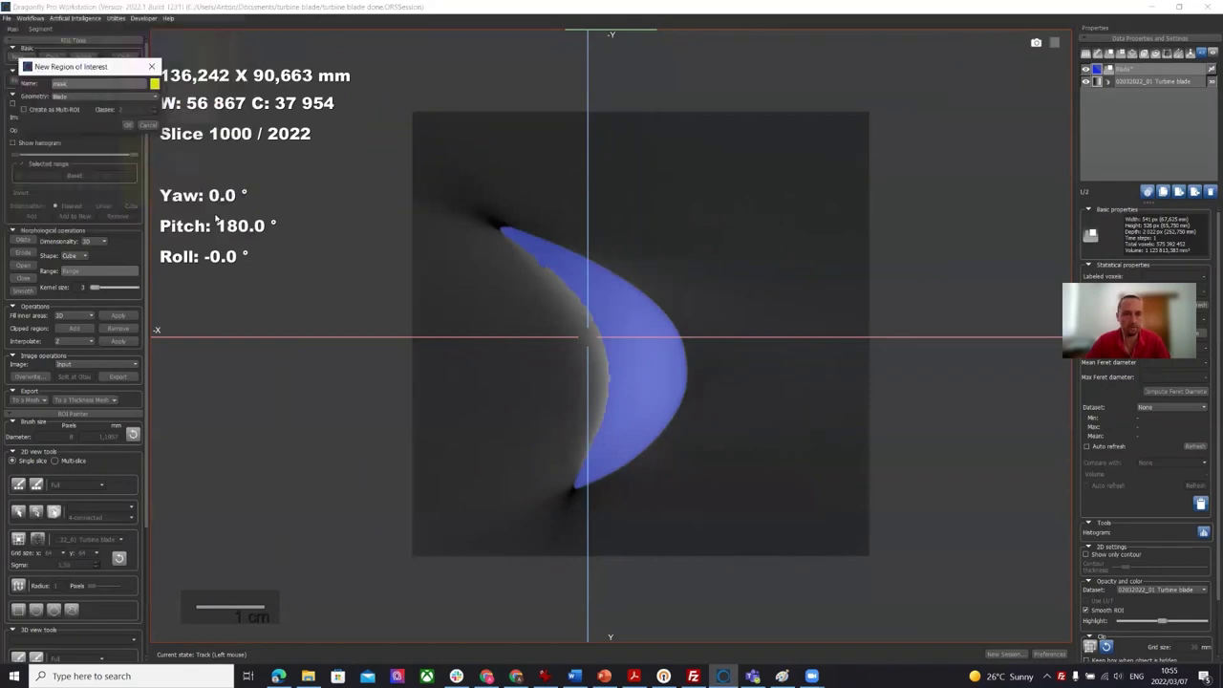
left_click(126, 126)
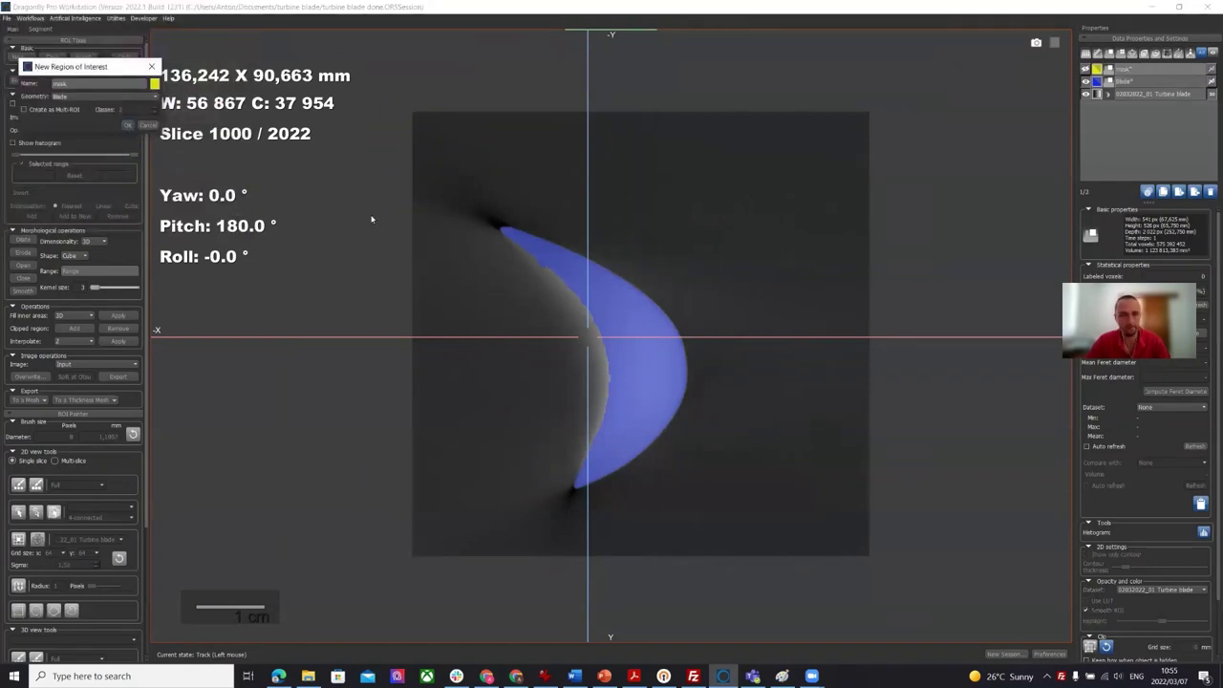
left_click(18, 611)
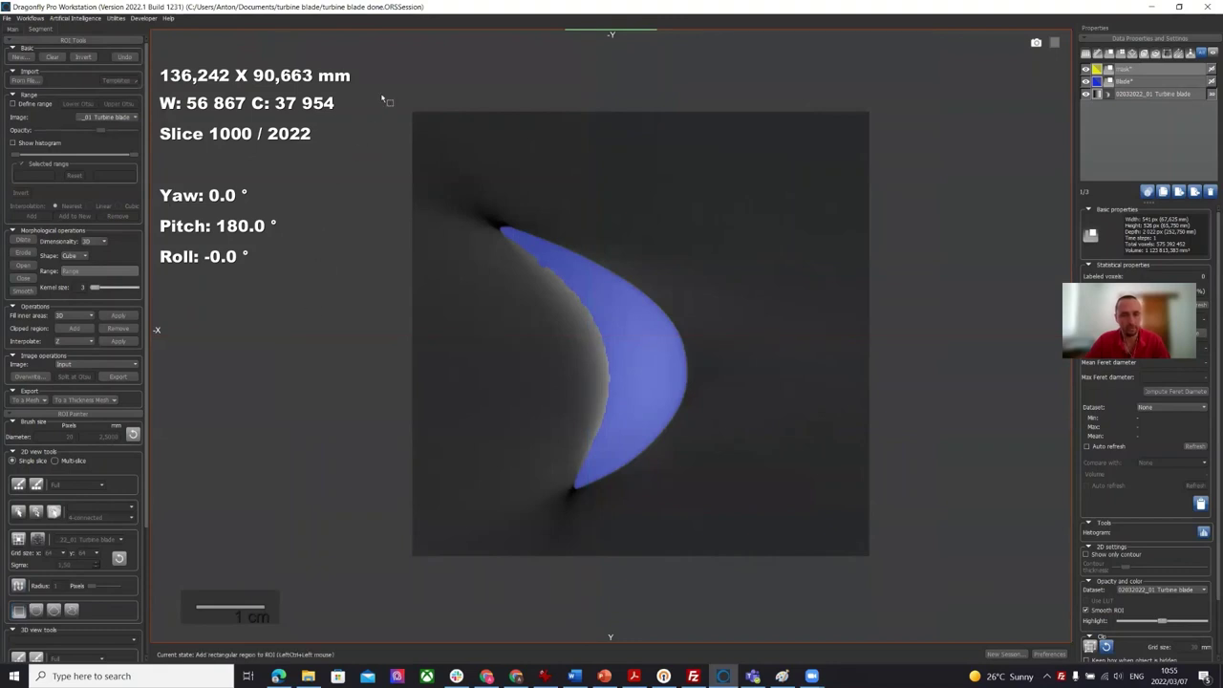
left_click_drag(382, 96, 931, 596)
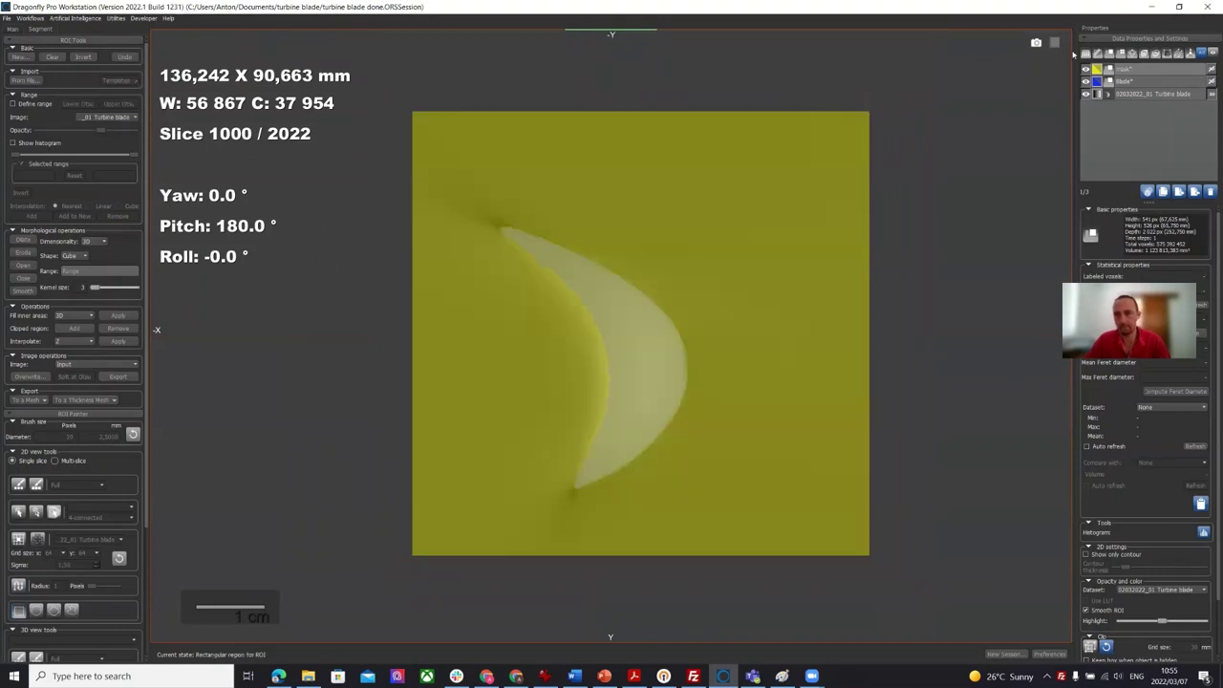
- Jump the 2D view to slice 500 using Set Slice
scroll(730, 363, "up", 20)
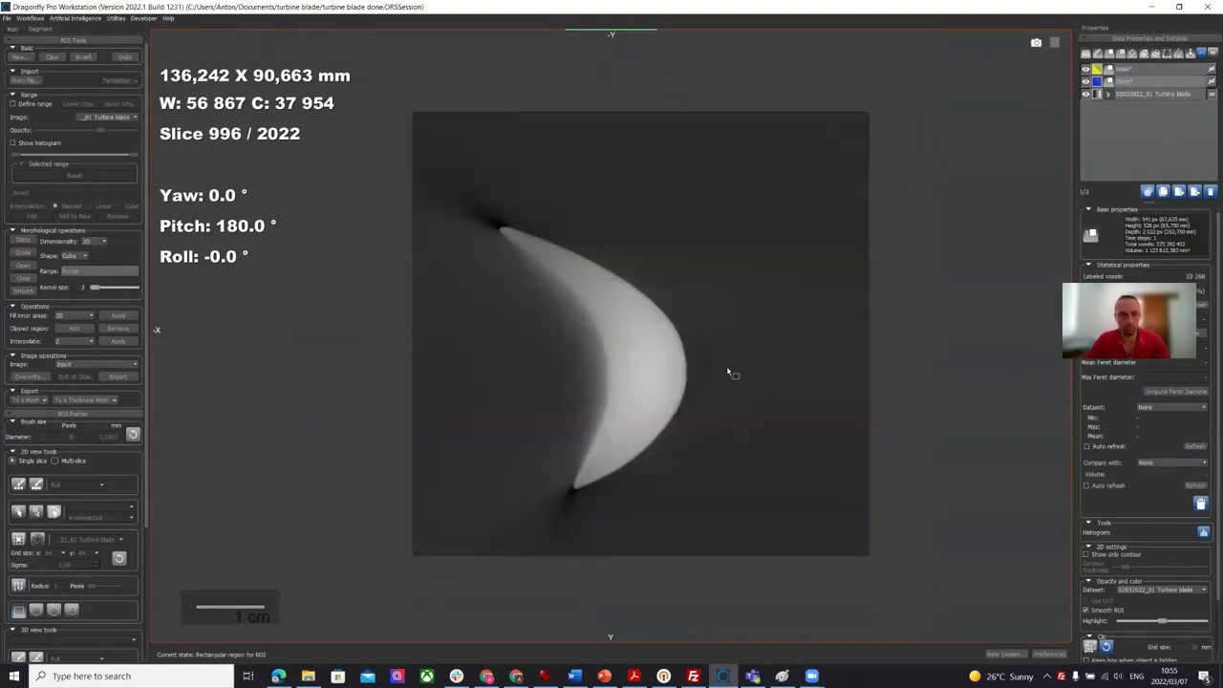
scroll(729, 361, "up", 20)
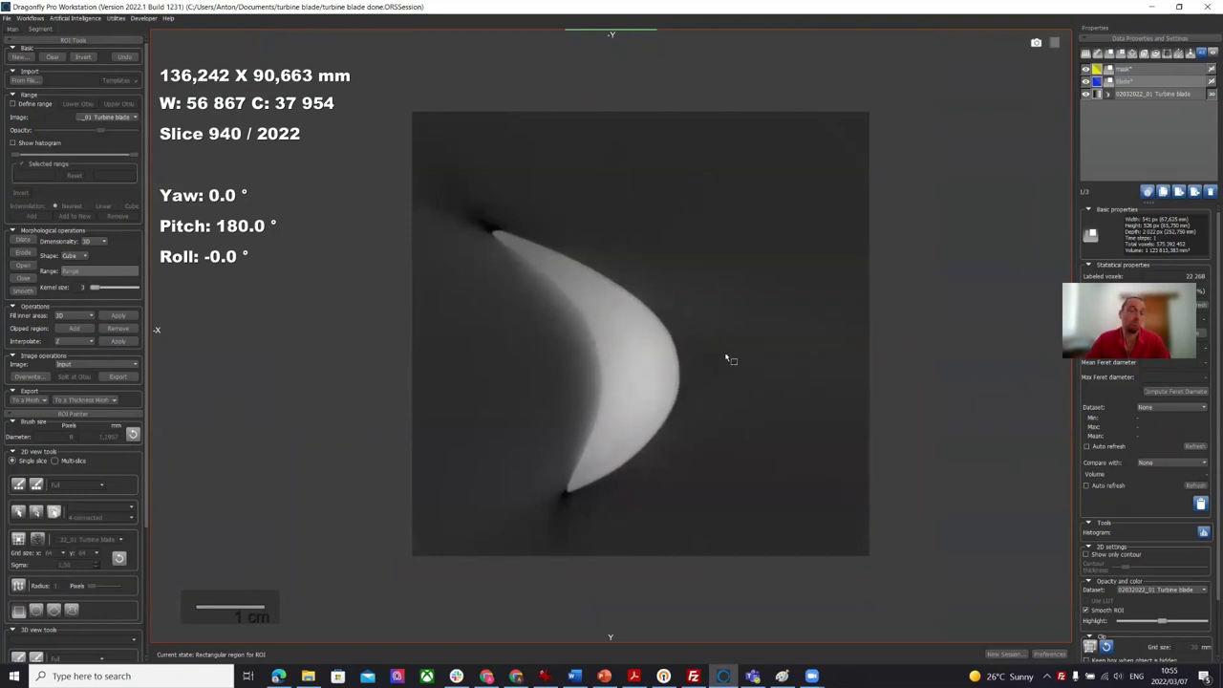
right_click(249, 141)
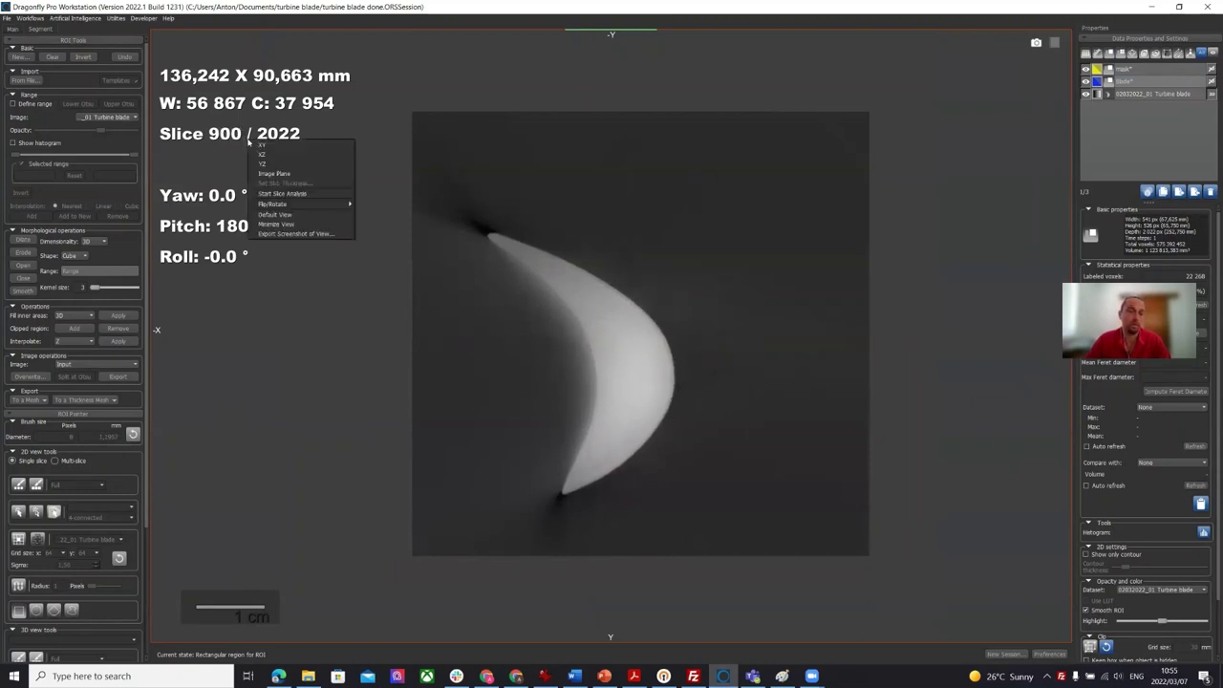
left_click(242, 140)
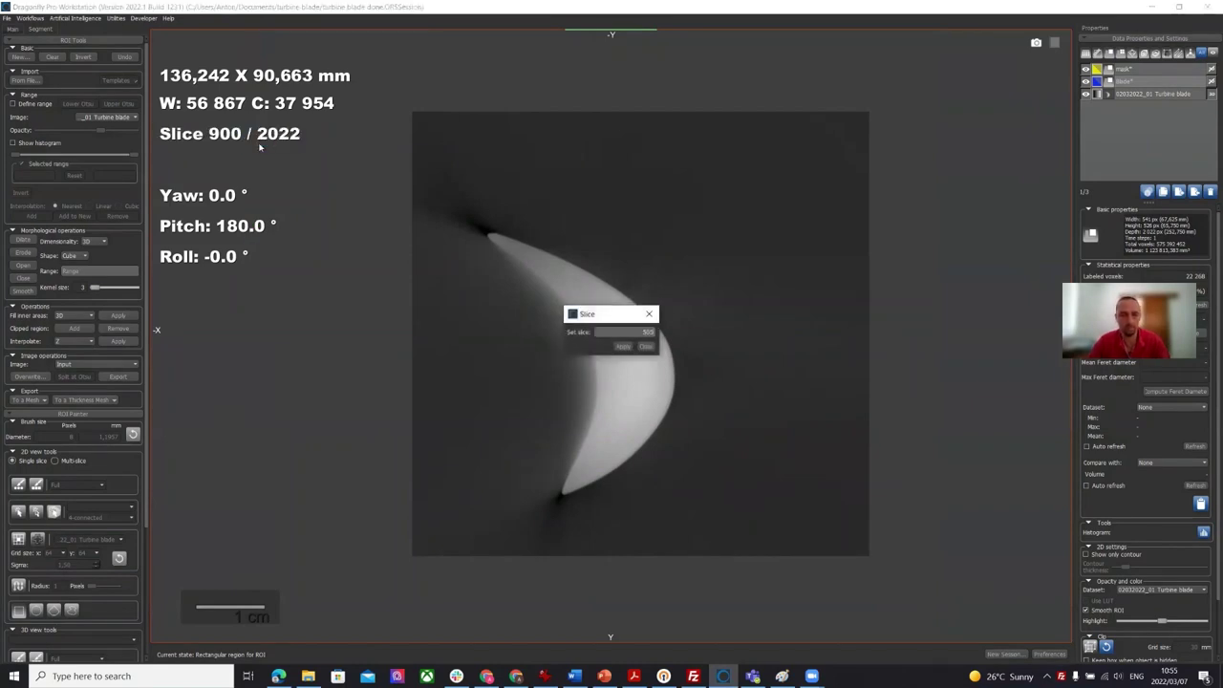
key("Return")
left_click(646, 347)
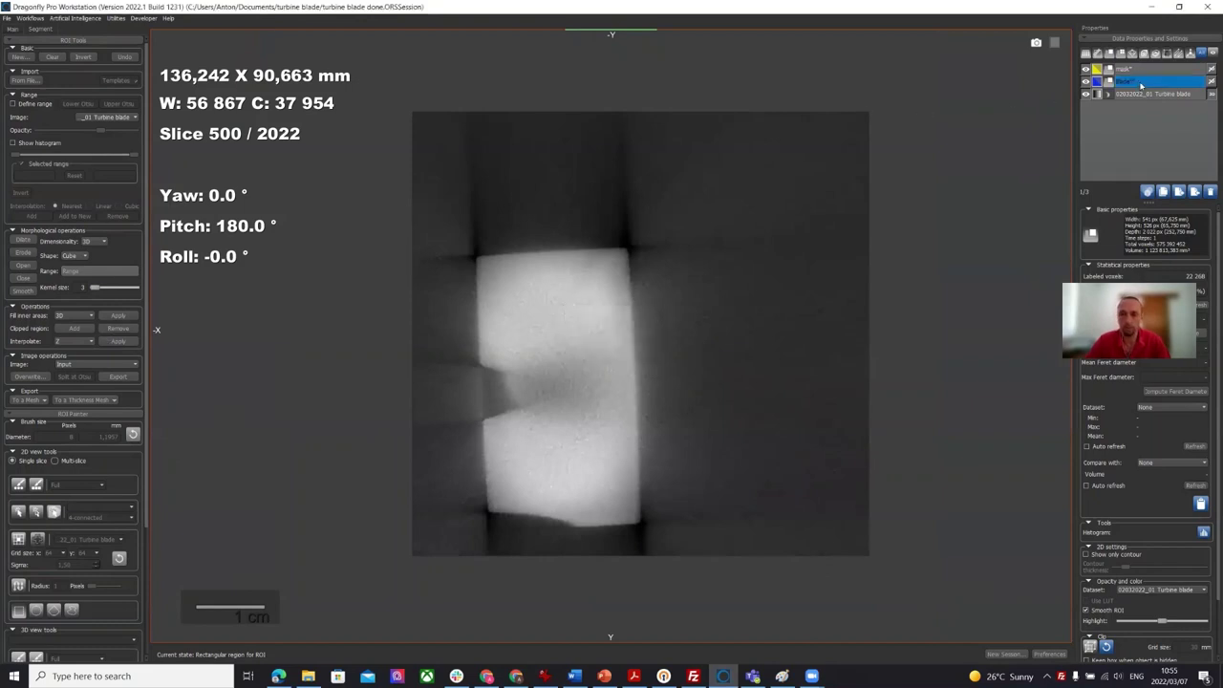
- Paint the bright blade root block on slice 500 blue with Smart Grid
left_click(18, 540)
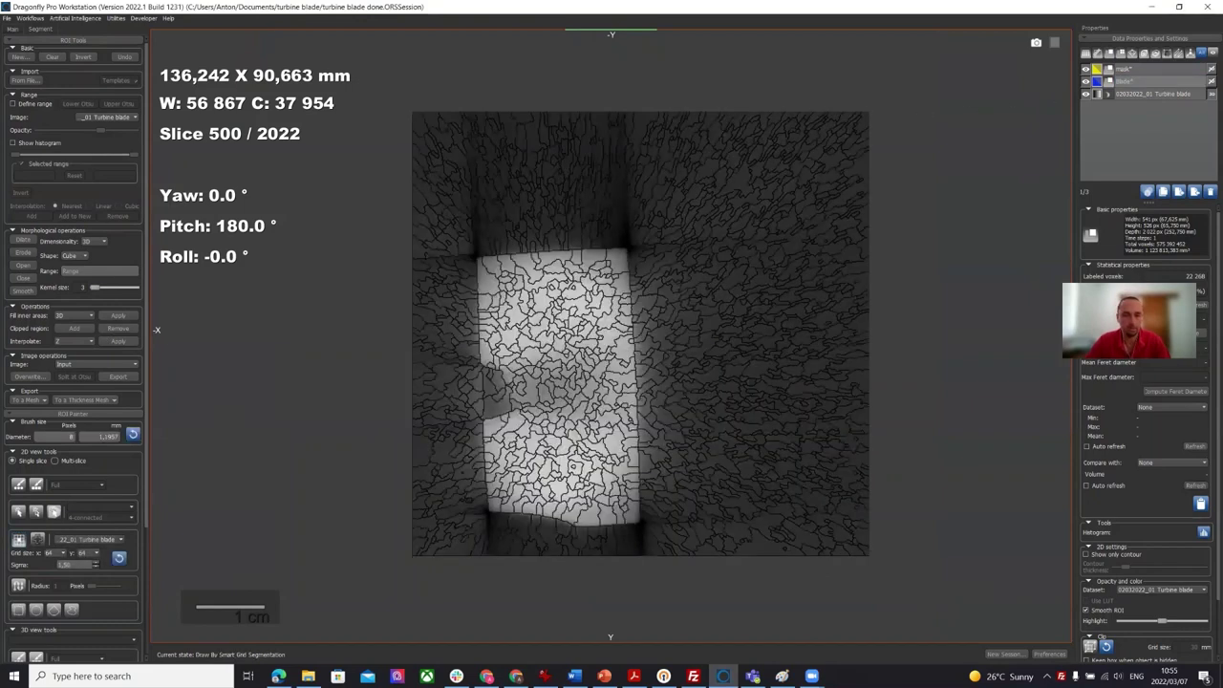
scroll(561, 356, "up", 10, "ctrl")
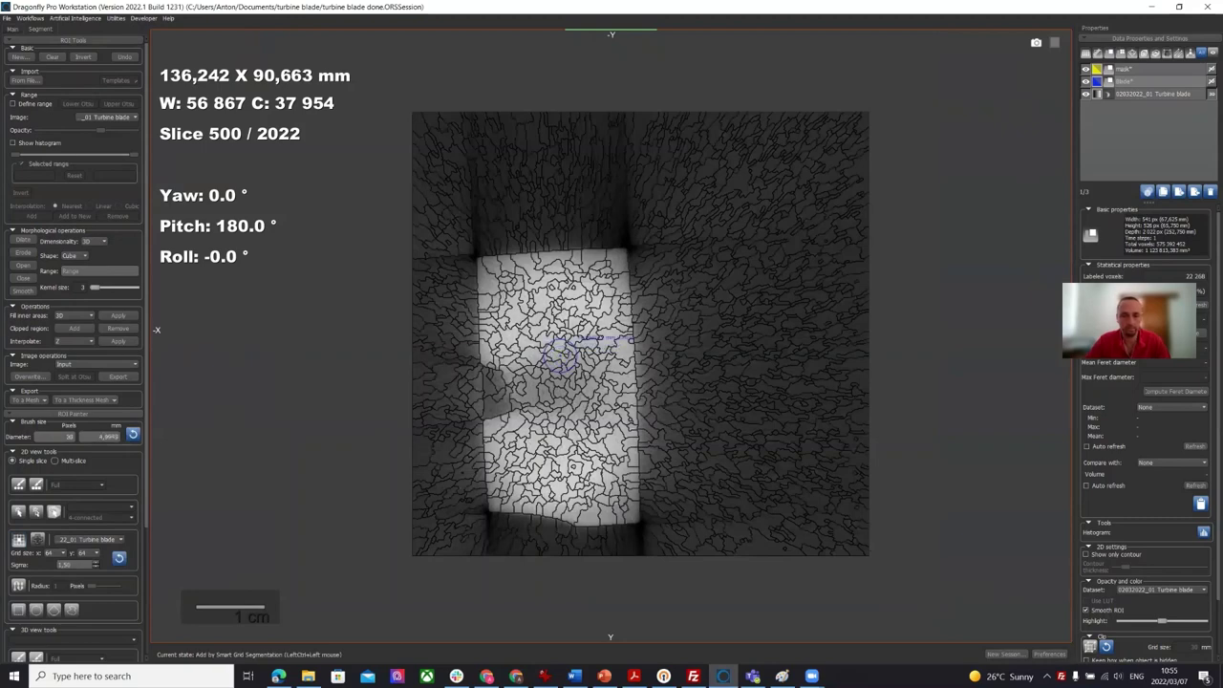
mouse_move(521, 303)
left_mouse_down("ctrl")
mouse_move(580, 310)
mouse_move(575, 377)
mouse_move(594, 482)
mouse_move(557, 507)
mouse_move(503, 497)
mouse_move(542, 446)
mouse_move(521, 420)
left_mouse_up("ctrl")
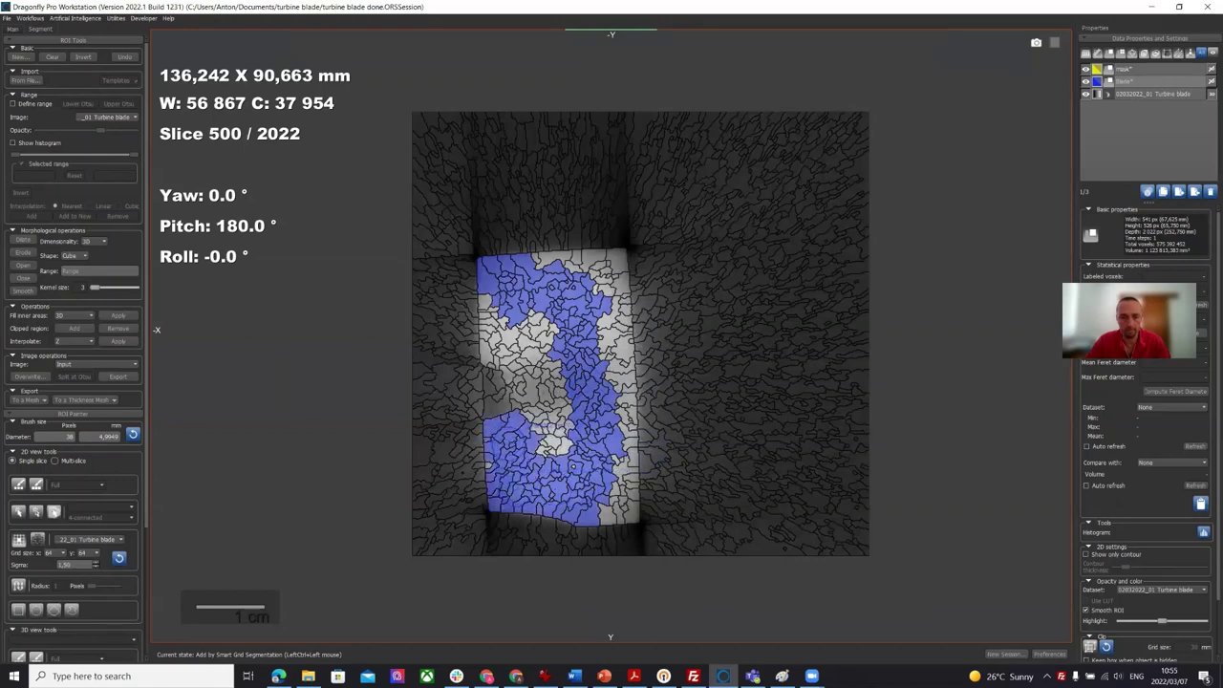
mouse_move(573, 465)
left_mouse_down("ctrl")
mouse_move(540, 450)
mouse_move(554, 442)
mouse_move(544, 421)
mouse_move(574, 466)
mouse_move(621, 462)
mouse_move(612, 506)
mouse_move(630, 492)
mouse_move(617, 460)
mouse_move(607, 470)
mouse_move(626, 396)
mouse_move(616, 263)
mouse_move(545, 264)
mouse_move(489, 304)
mouse_move(526, 345)
mouse_move(541, 327)
mouse_move(507, 375)
mouse_move(516, 342)
mouse_move(541, 330)
mouse_move(559, 394)
mouse_move(547, 401)
mouse_move(526, 381)
left_mouse_up("ctrl")
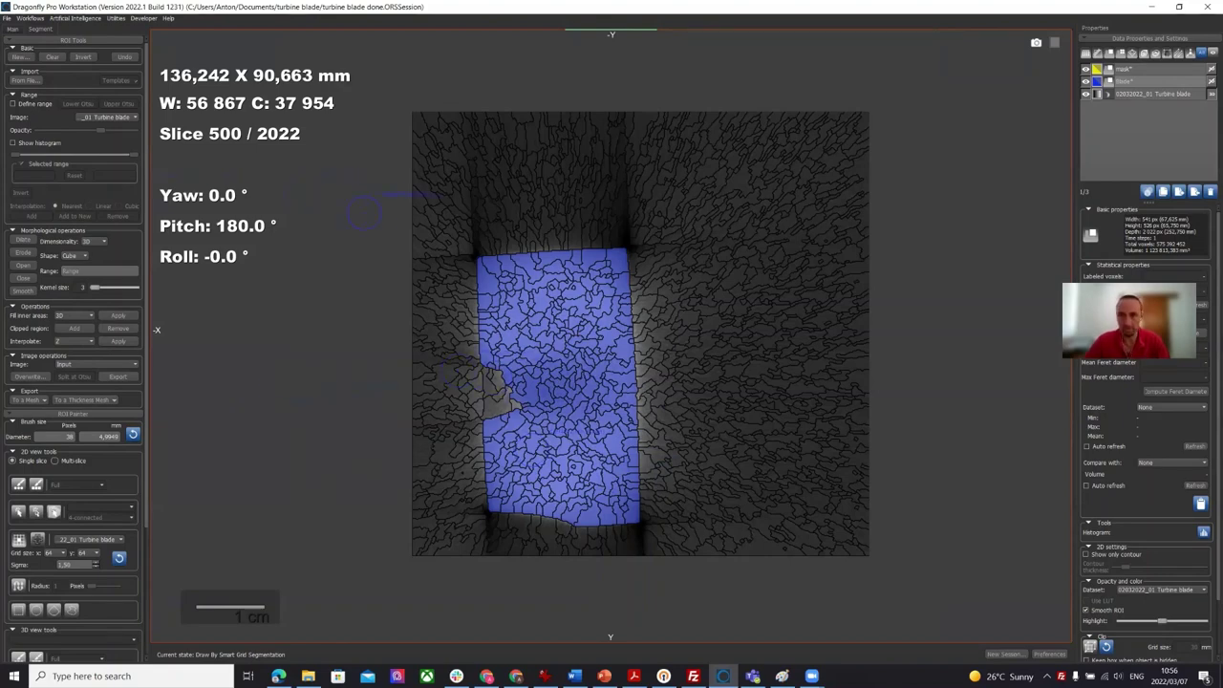
- Cover the whole slice 500 with a yellow mask rectangle
key("Escape")
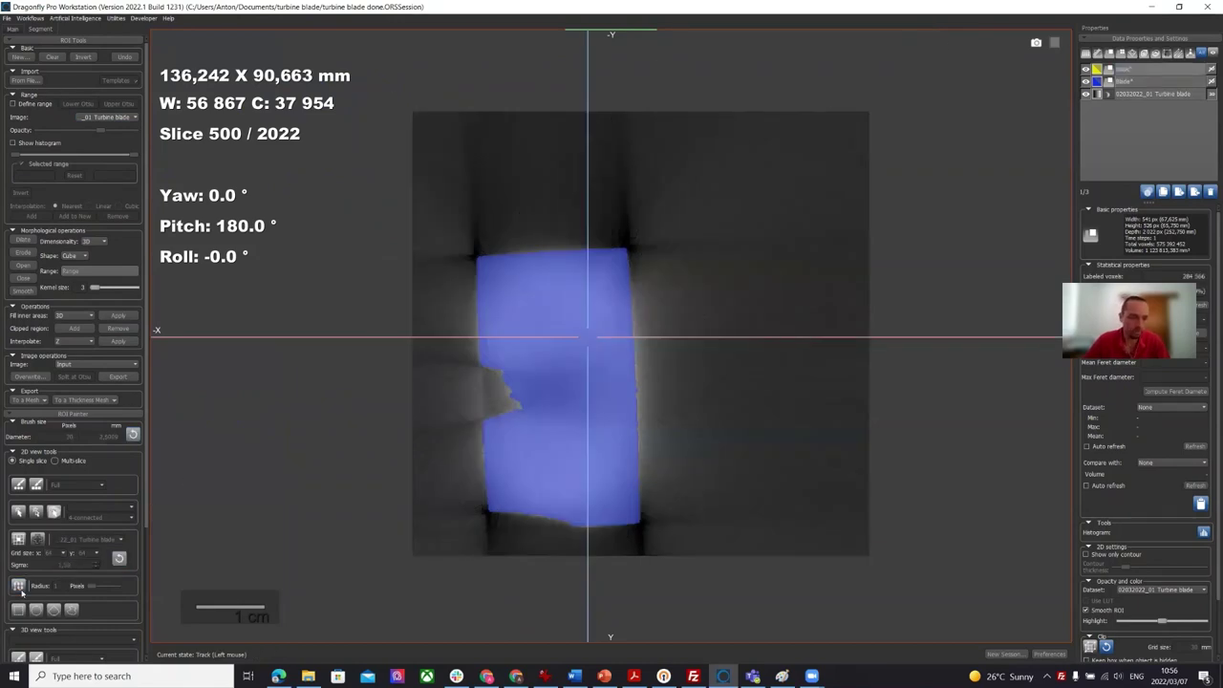
left_click(21, 612)
left_click_drag(391, 102, 934, 604)
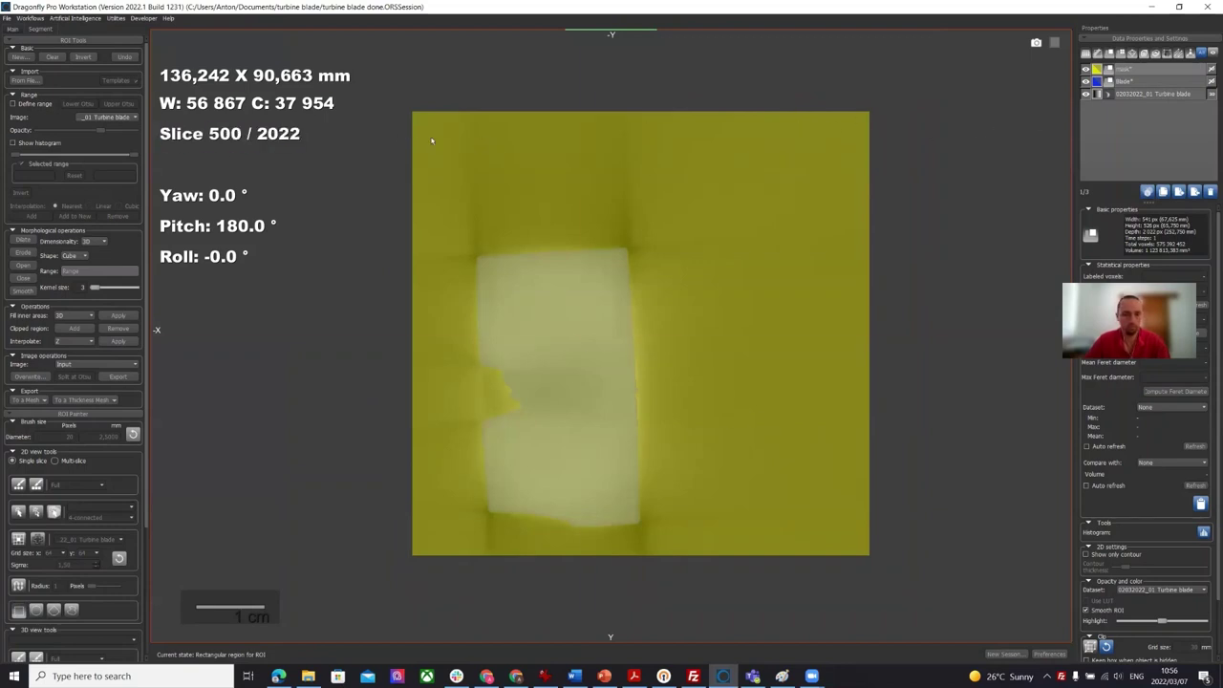
- Set the slice view to slice 1500
double_click(276, 137)
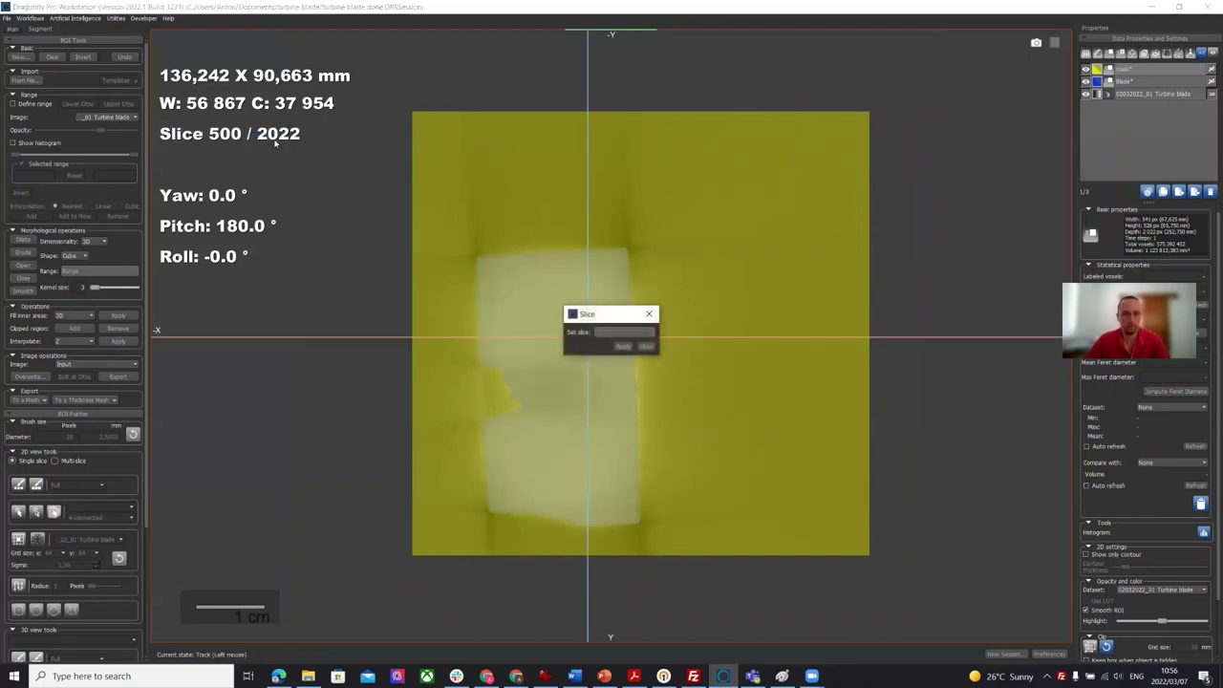
type("1500")
key("Return")
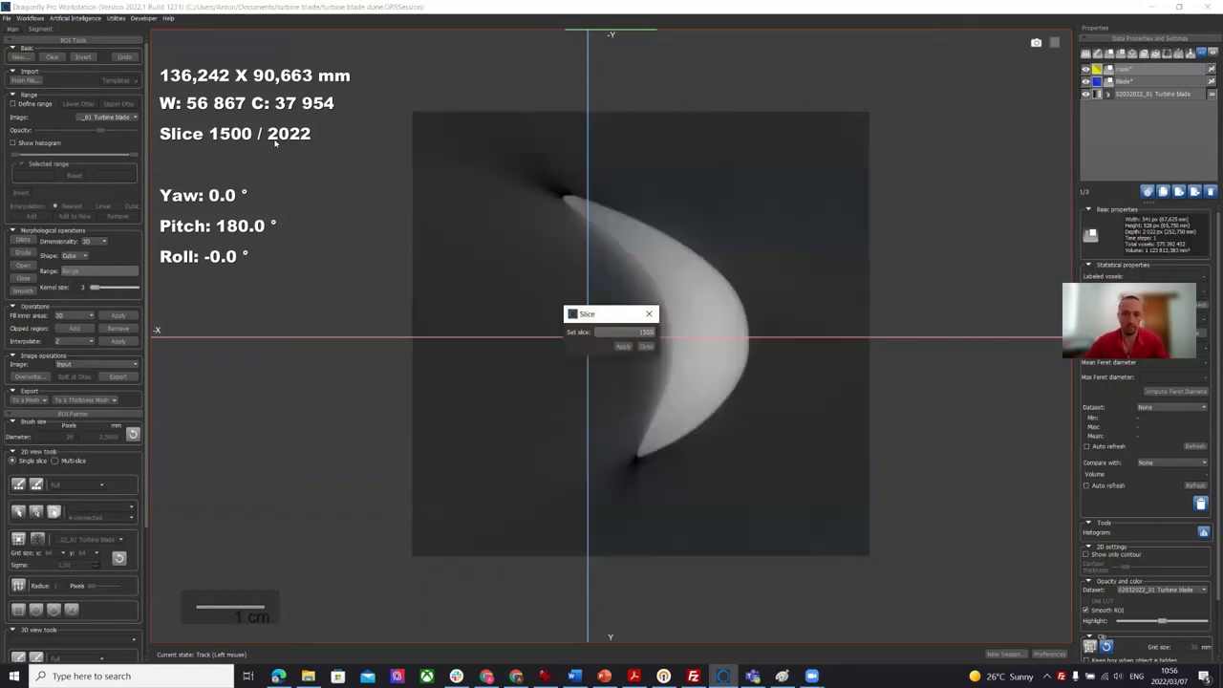
left_click(647, 348)
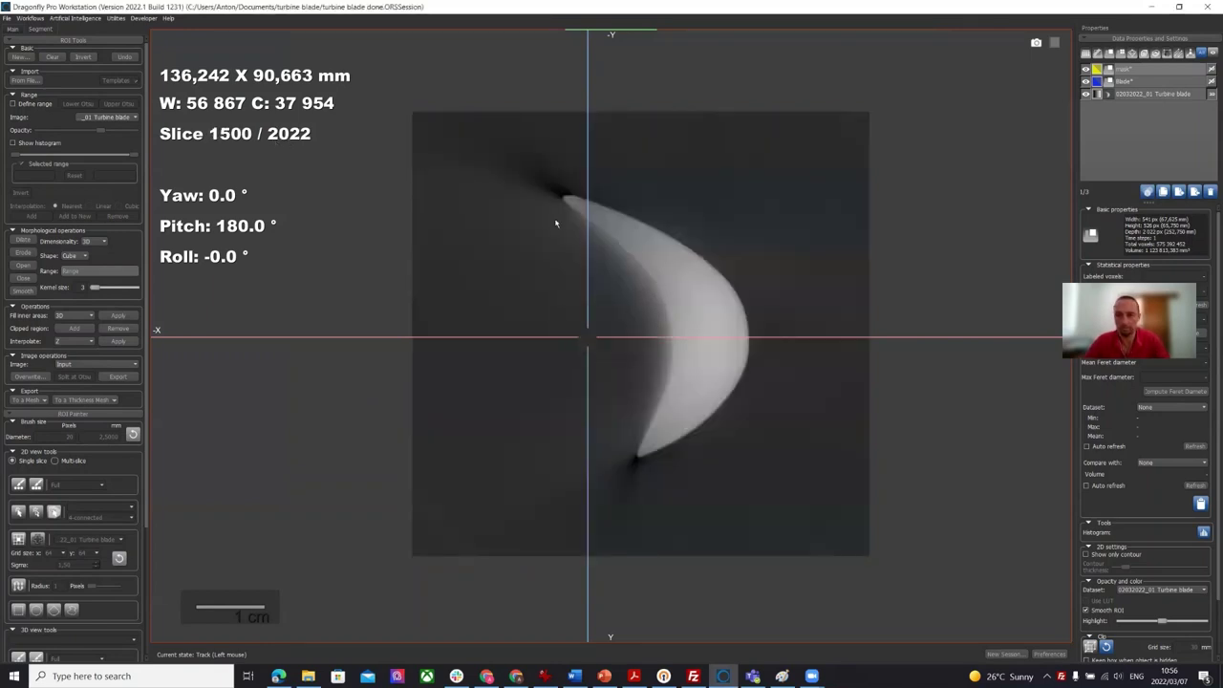
- Cover slice 1500 with a yellow mask rectangle, then hide the Mask region
left_click(18, 585)
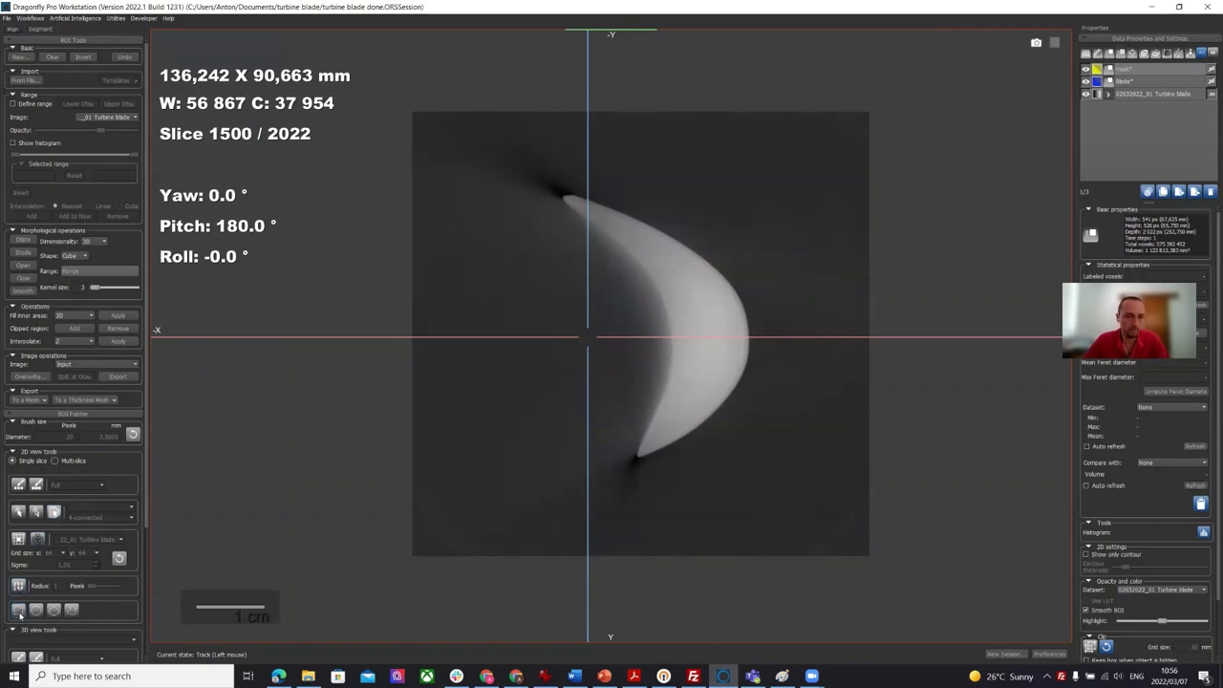
left_click_drag(368, 96, 898, 609, "ctrl")
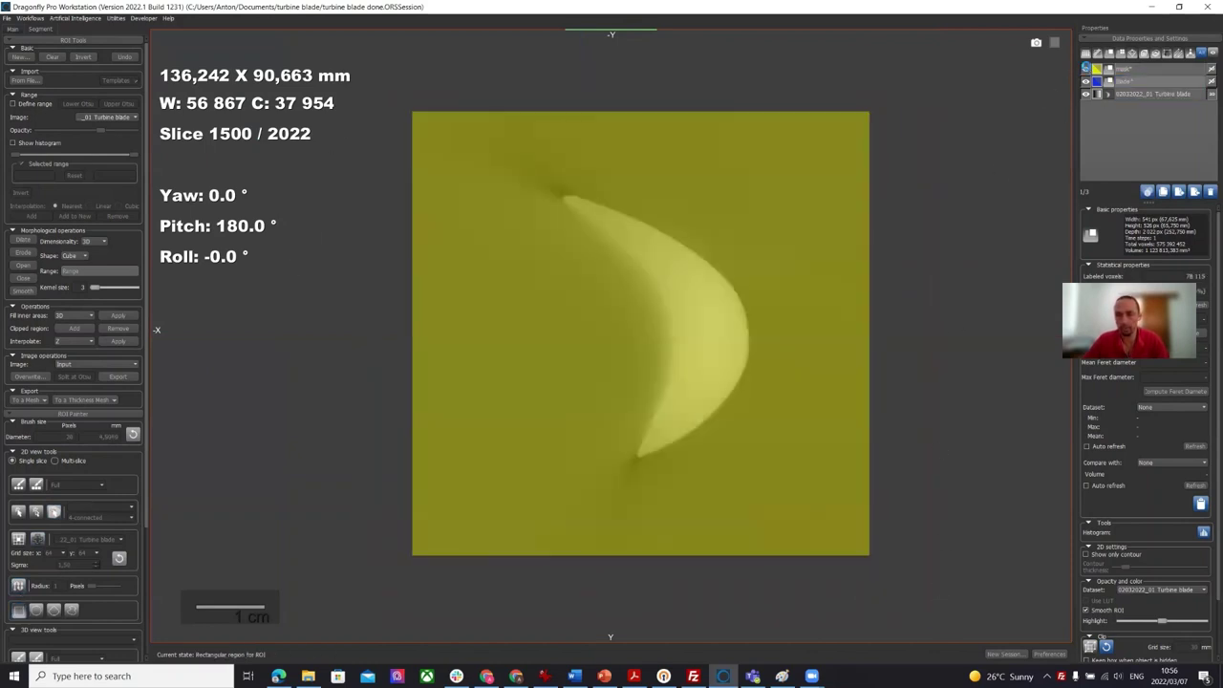
left_click(1086, 69)
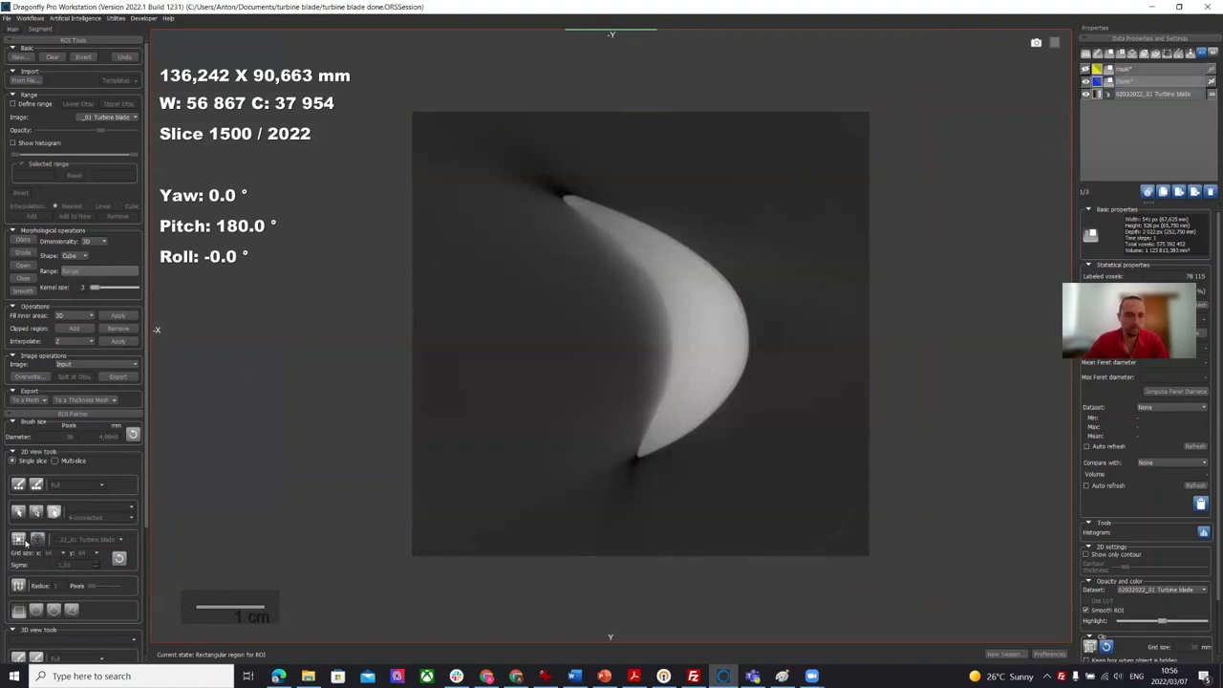
left_click(20, 541)
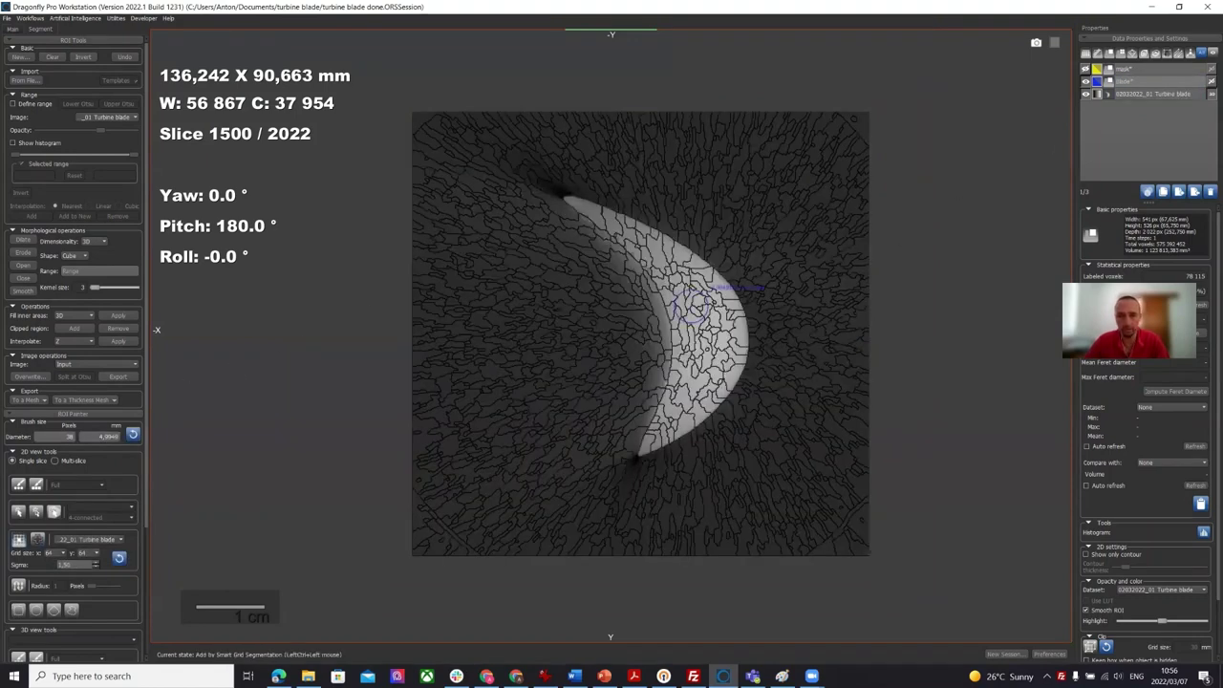
- Paint the blade's crescent cross-section on slice 1500 fully into the blue region
mouse_move(702, 277)
left_mouse_down("ctrl")
mouse_move(707, 349)
mouse_move(693, 382)
mouse_move(731, 325)
left_mouse_up("ctrl")
scroll(717, 330, "up", 5)
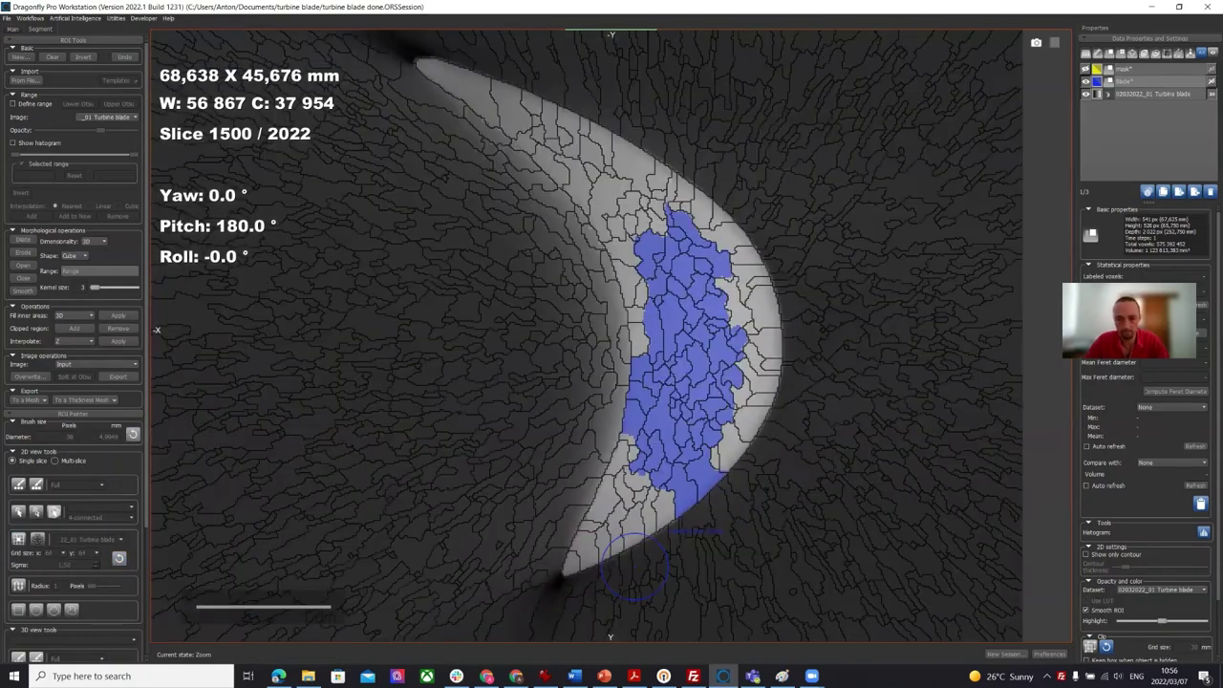
mouse_move(634, 565)
left_mouse_down("ctrl")
mouse_move(612, 527)
mouse_move(582, 555)
mouse_move(696, 469)
mouse_move(743, 417)
mouse_move(743, 380)
mouse_move(764, 383)
mouse_move(765, 348)
mouse_move(789, 346)
mouse_move(738, 254)
left_mouse_up("ctrl")
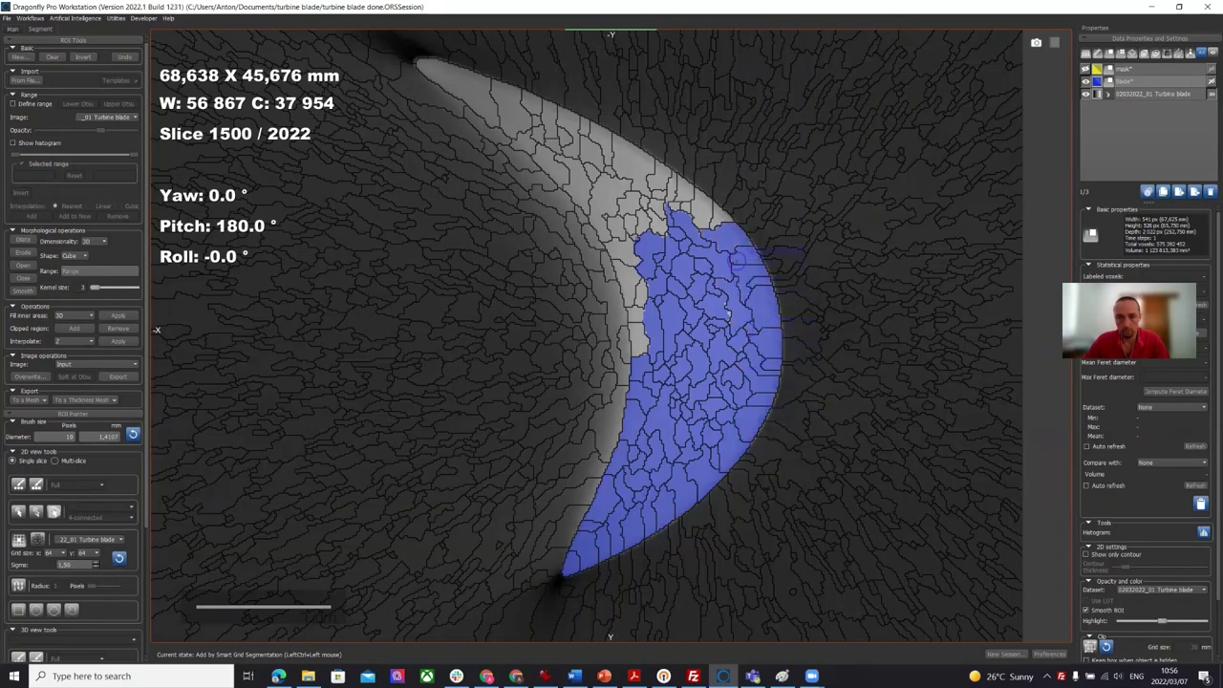
mouse_move(735, 315)
left_mouse_down("ctrl")
mouse_move(636, 315)
mouse_move(639, 333)
mouse_move(626, 254)
mouse_move(638, 204)
mouse_move(716, 212)
mouse_move(683, 196)
mouse_move(678, 177)
mouse_move(449, 77)
mouse_move(549, 162)
left_mouse_up("ctrl")
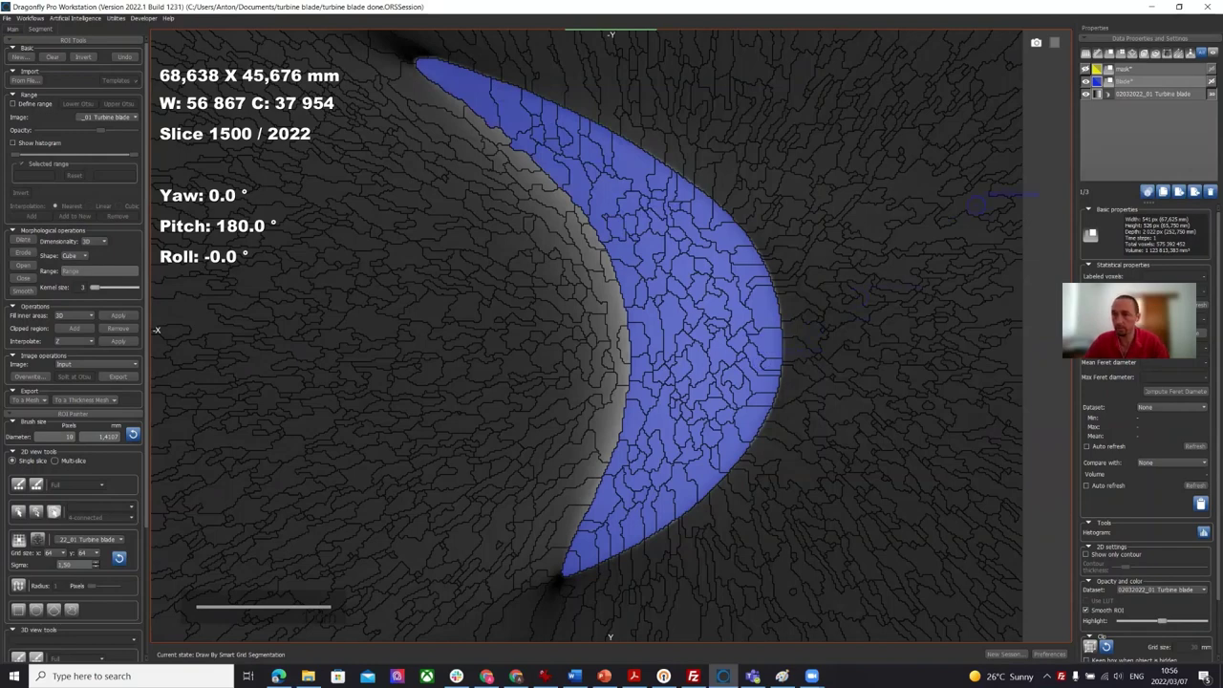
left_click(1138, 82)
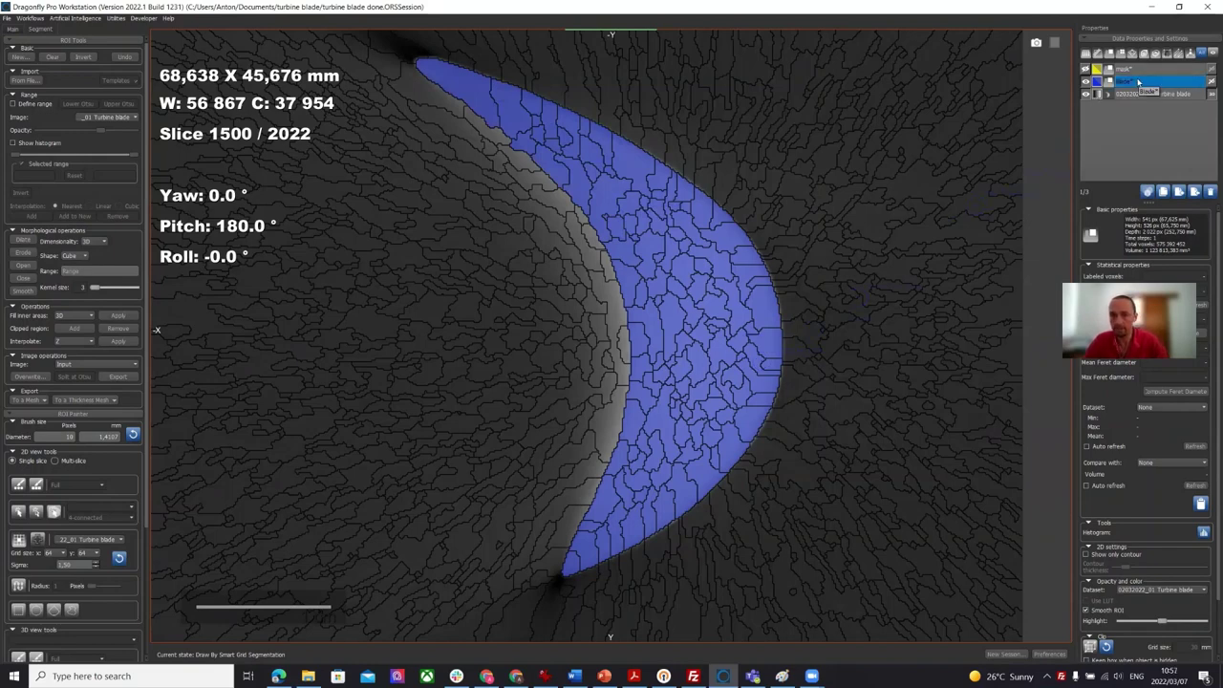
left_click(1159, 93)
- Create a Dense Multi-ROI from the Mask and blade regions and select it
left_click(1154, 85)
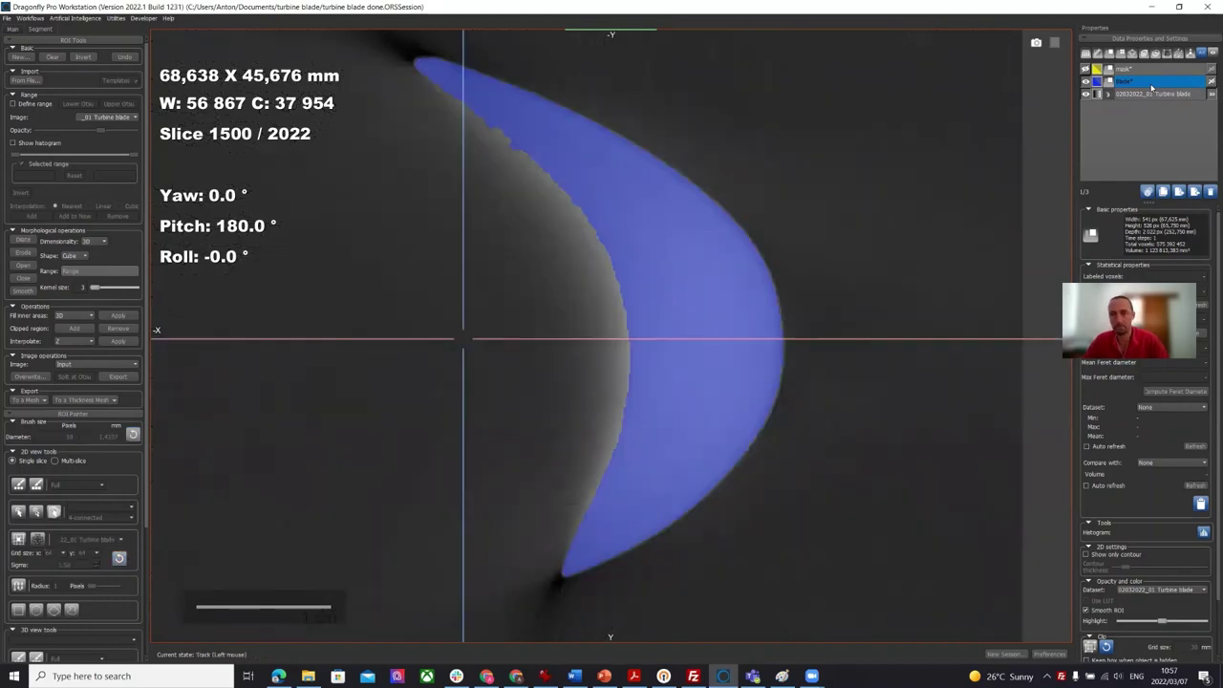
right_click(1154, 86)
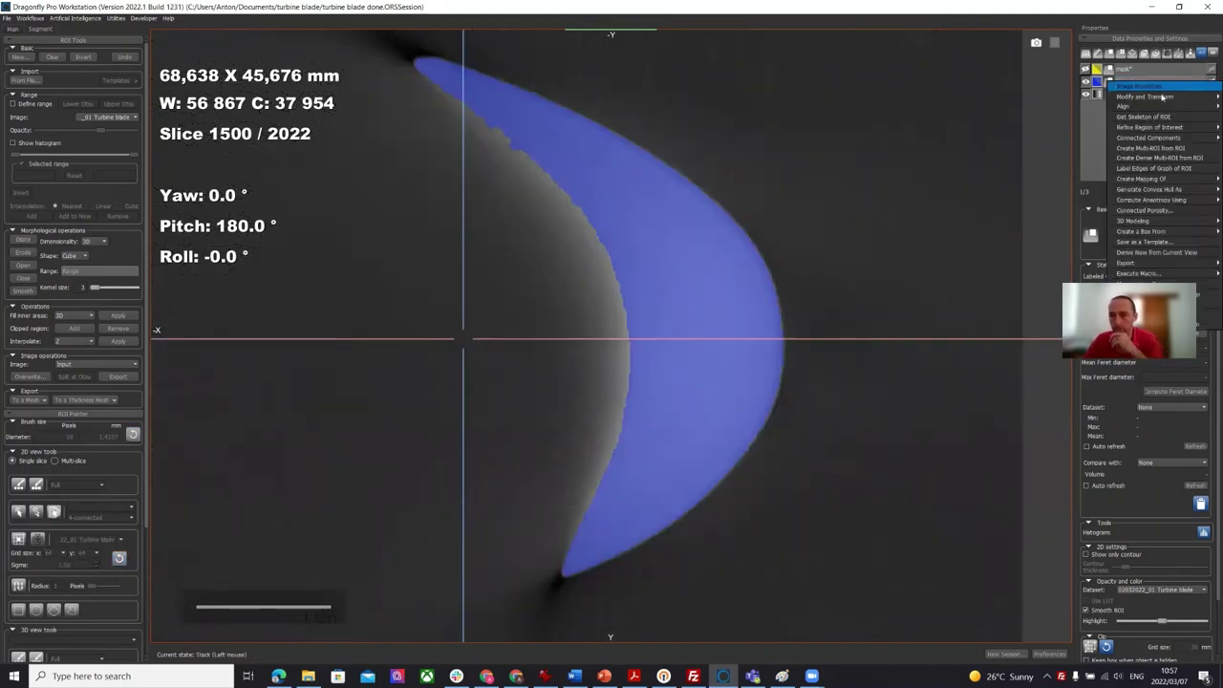
left_click(1168, 158)
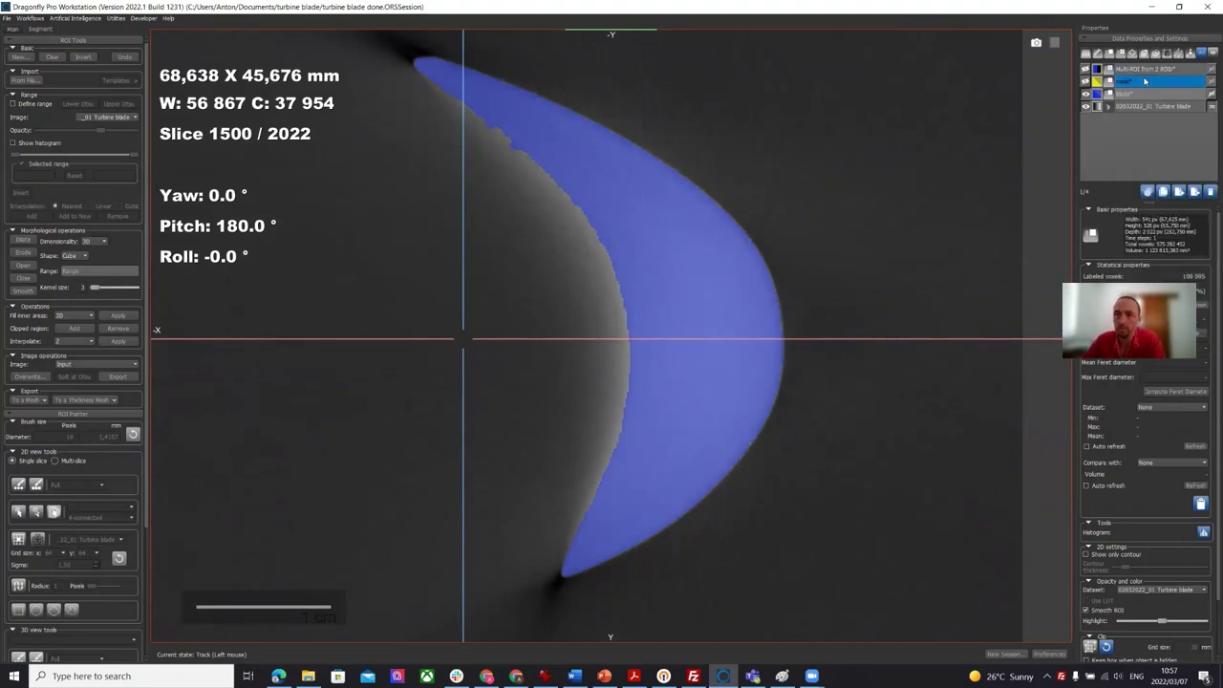
left_click(1142, 69)
- Open the Deep Learning Tool and start a new model in the Model Generator
left_click(74, 18)
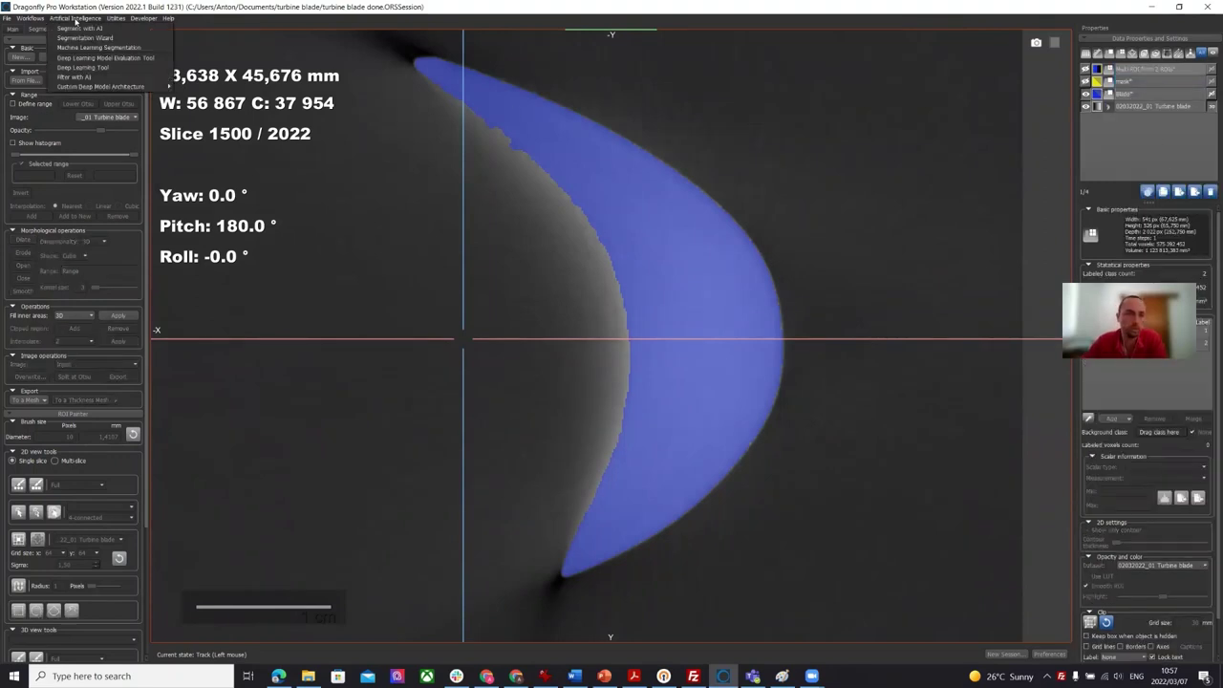
left_click(79, 69)
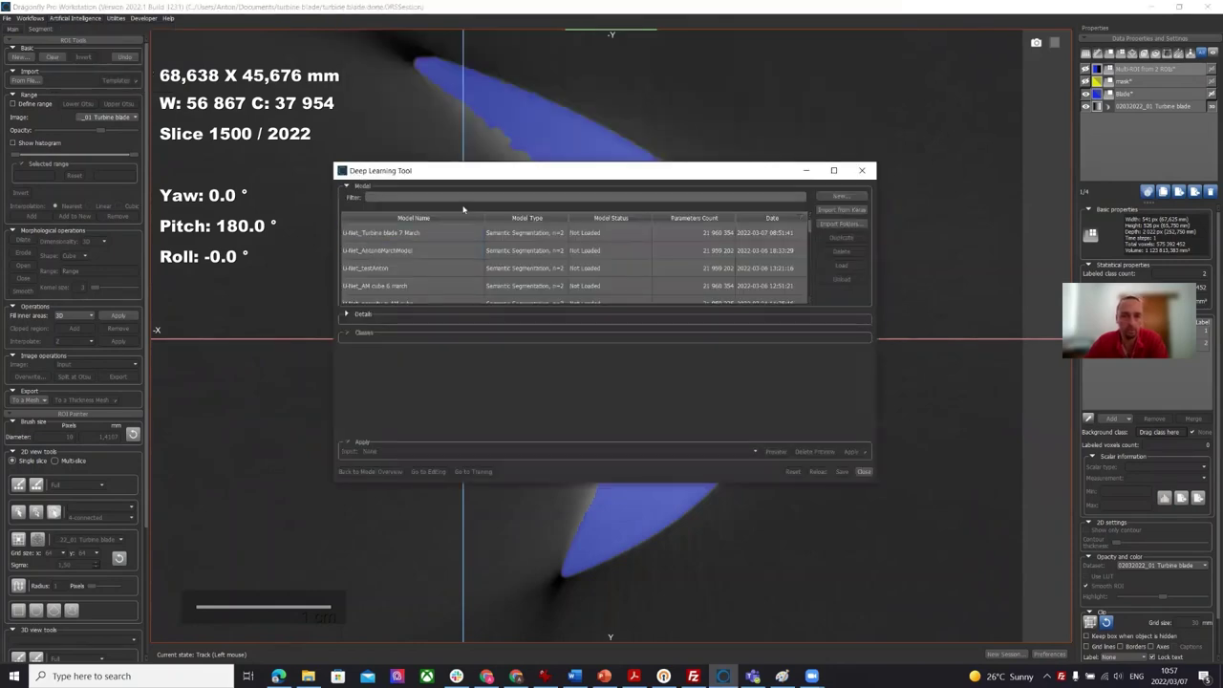
left_click(840, 197)
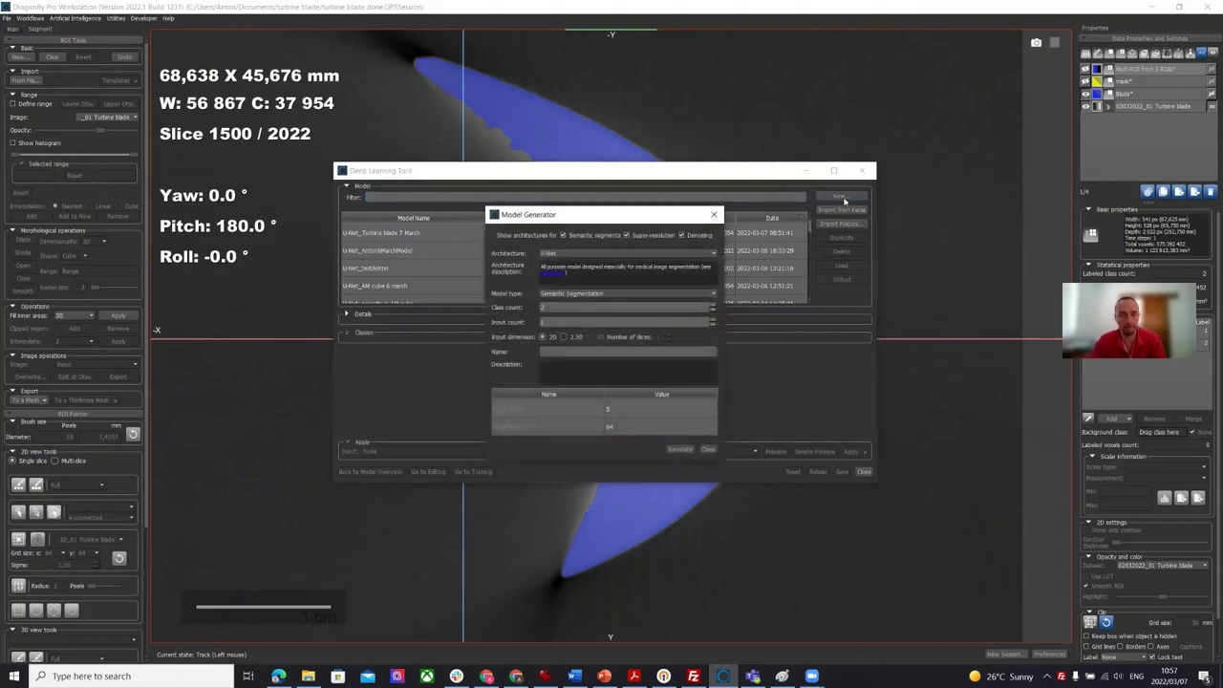
- Generate a 2.5D U-Net with 2 classes, 1 input and 3 slices, named 'turbine blade 7 march'
left_click(555, 307)
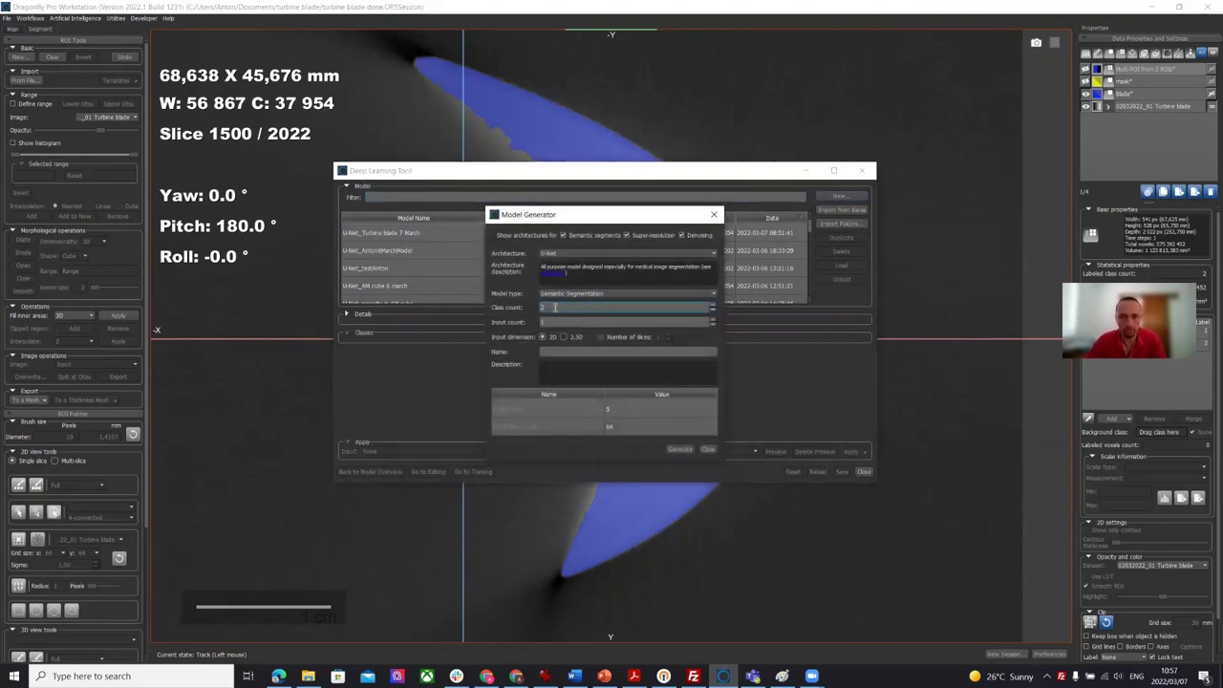
left_click(553, 322)
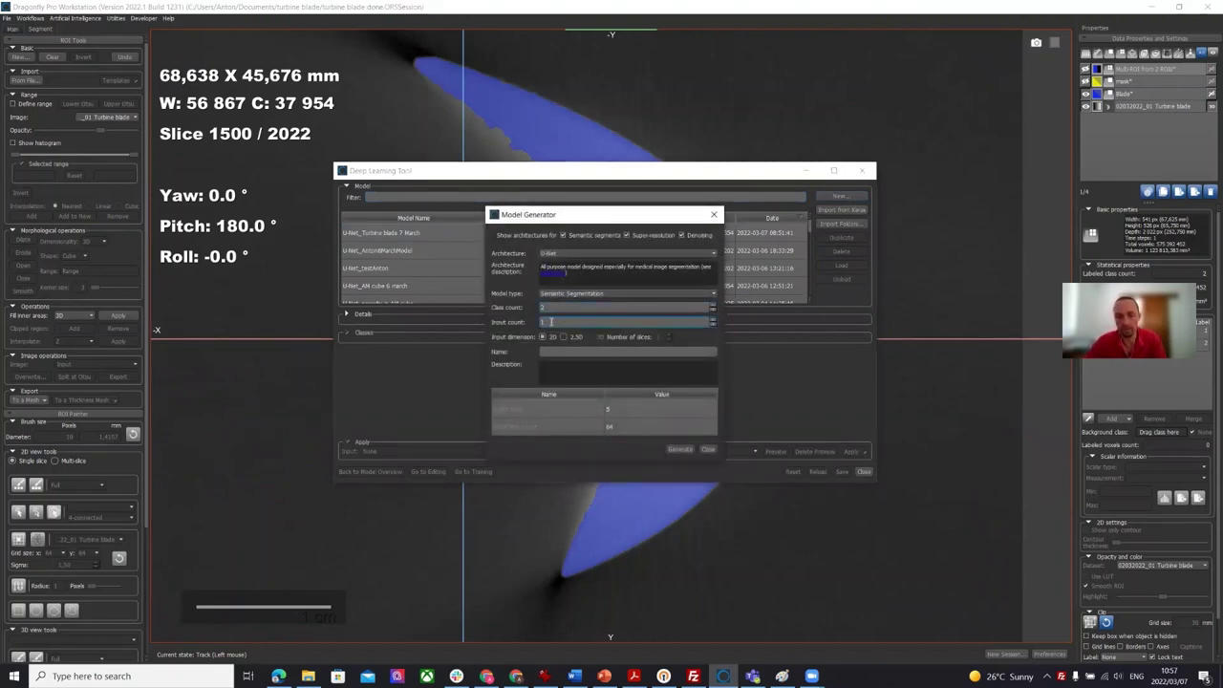
left_click(566, 337)
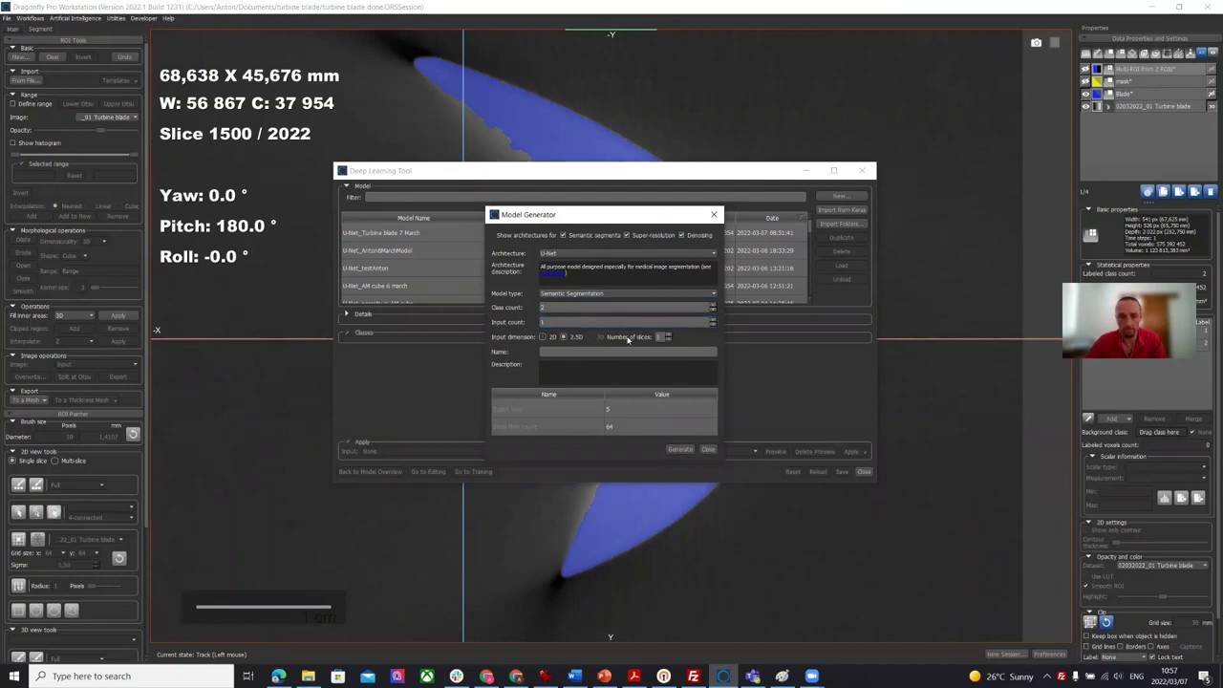
left_click(658, 336)
left_click(563, 351)
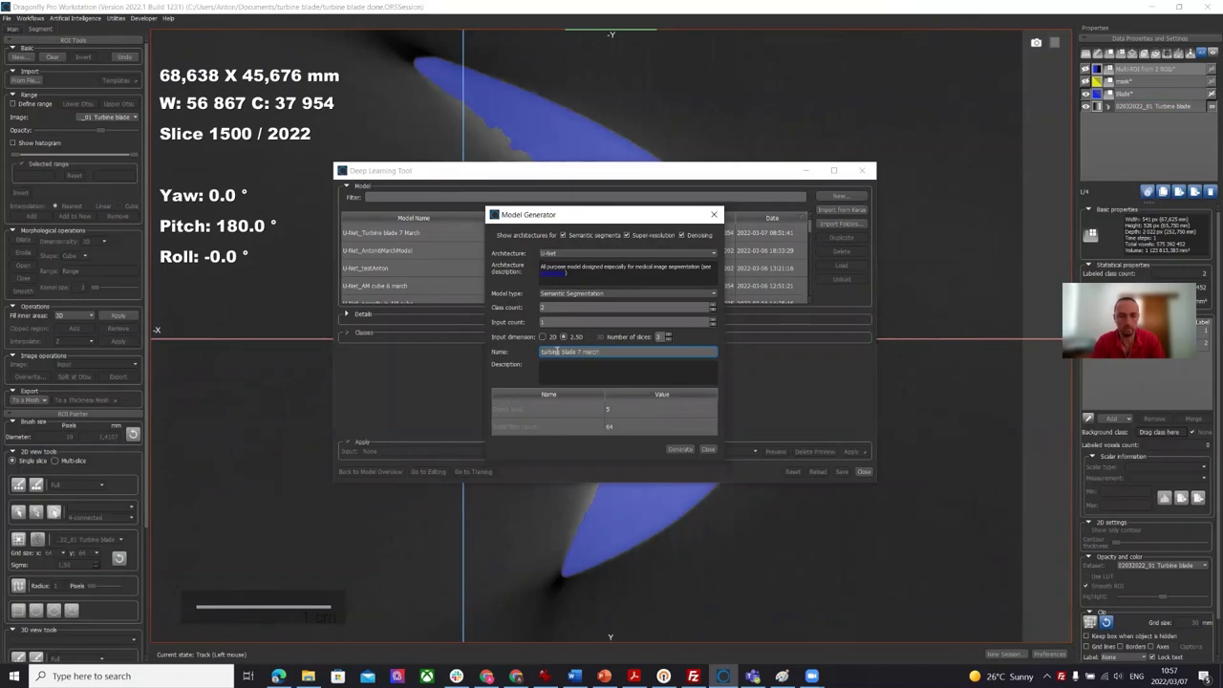
key("Return")
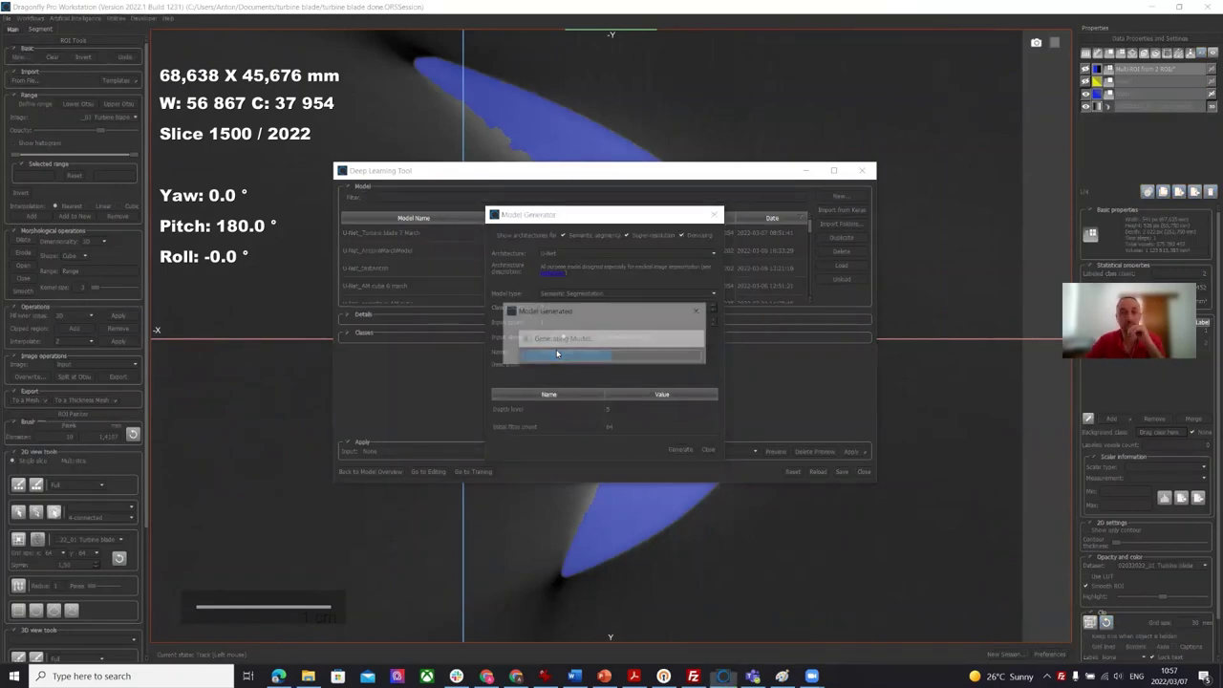
left_click(605, 353)
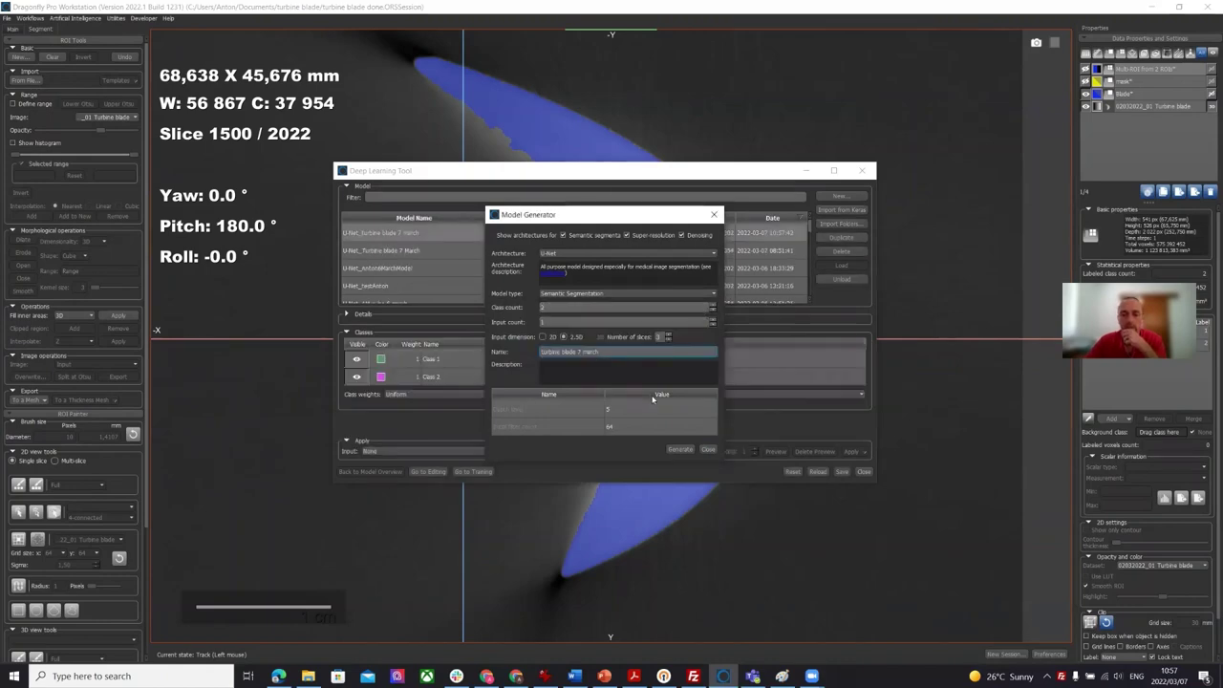
left_click(707, 450)
- Select the new model, check its Class 1, and go to its training setup
left_click(534, 234)
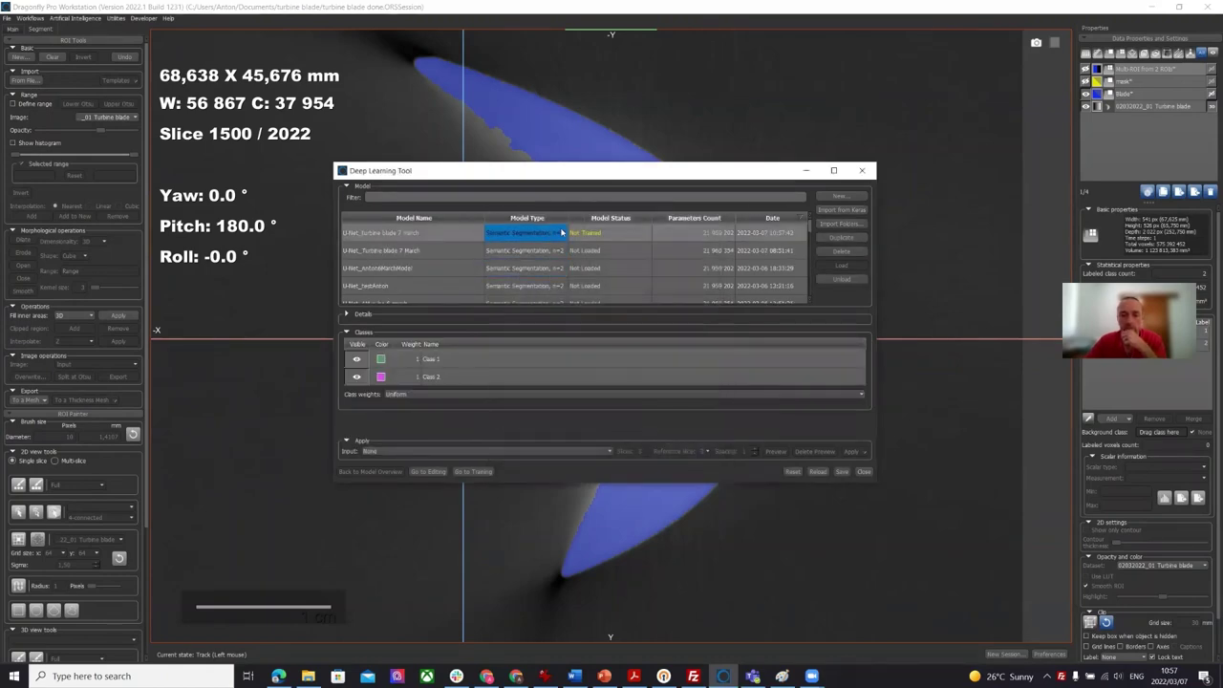
left_click(619, 363)
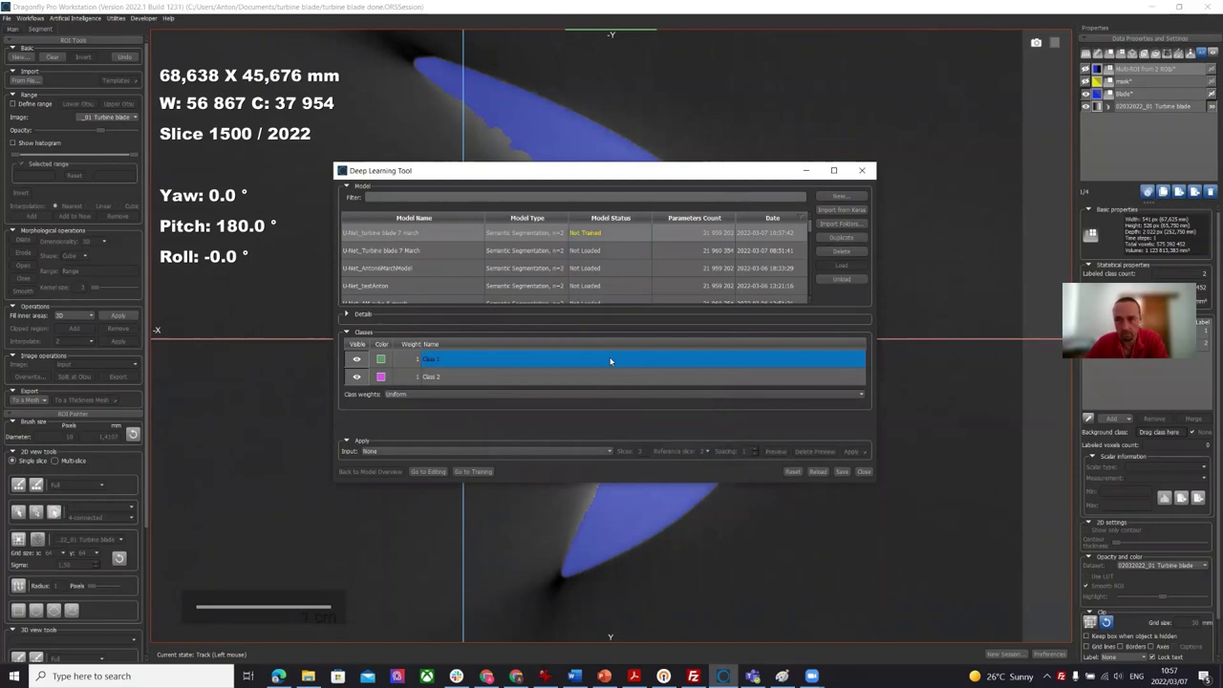
left_click(694, 453)
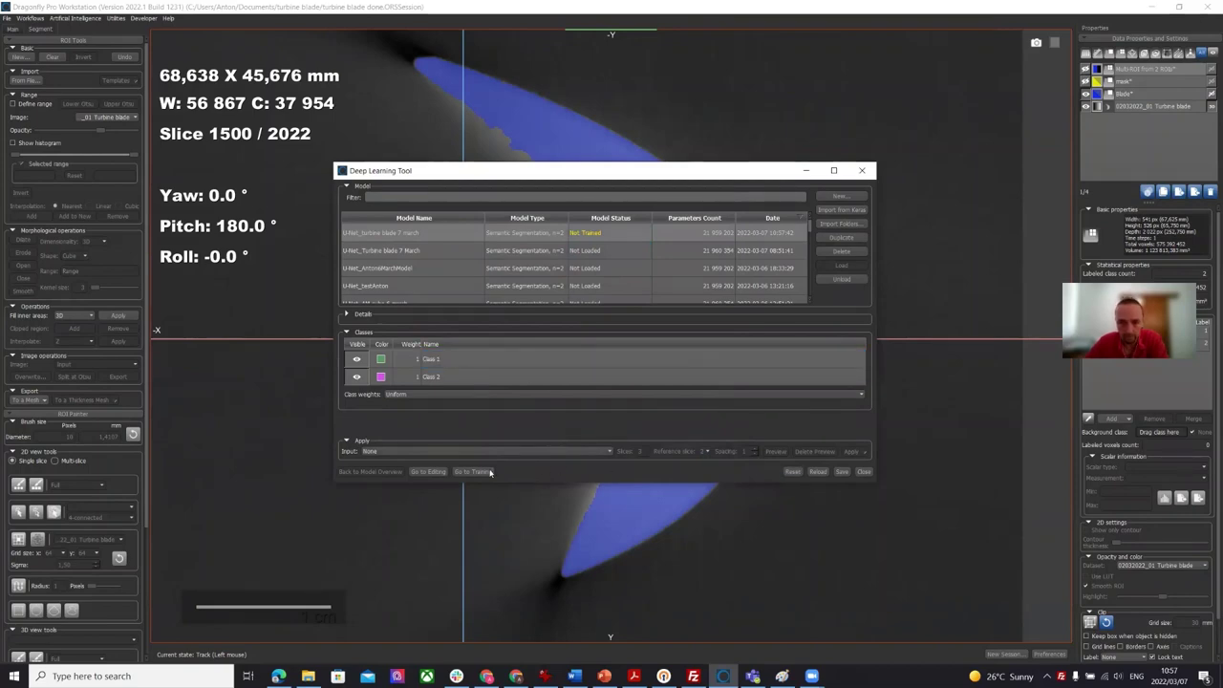
left_click(490, 473)
- Set training Input to the turbine blade scan, Mask to mask, and augmentation to 10×
left_click(536, 233)
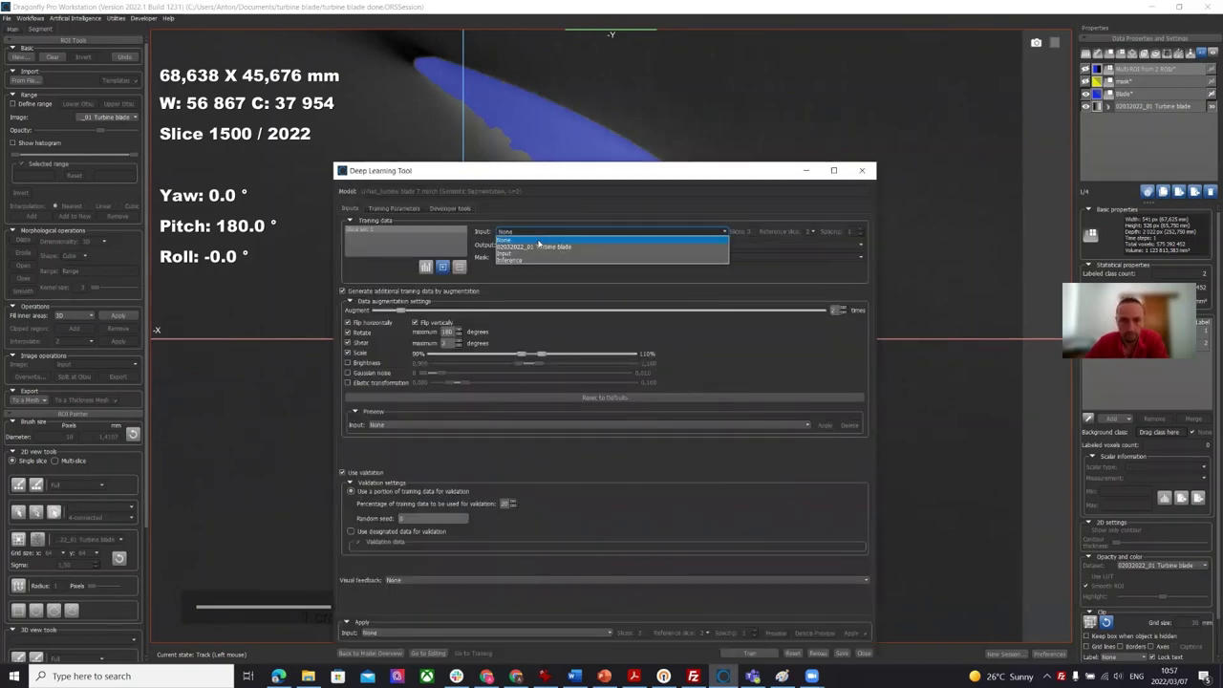
left_click(545, 246)
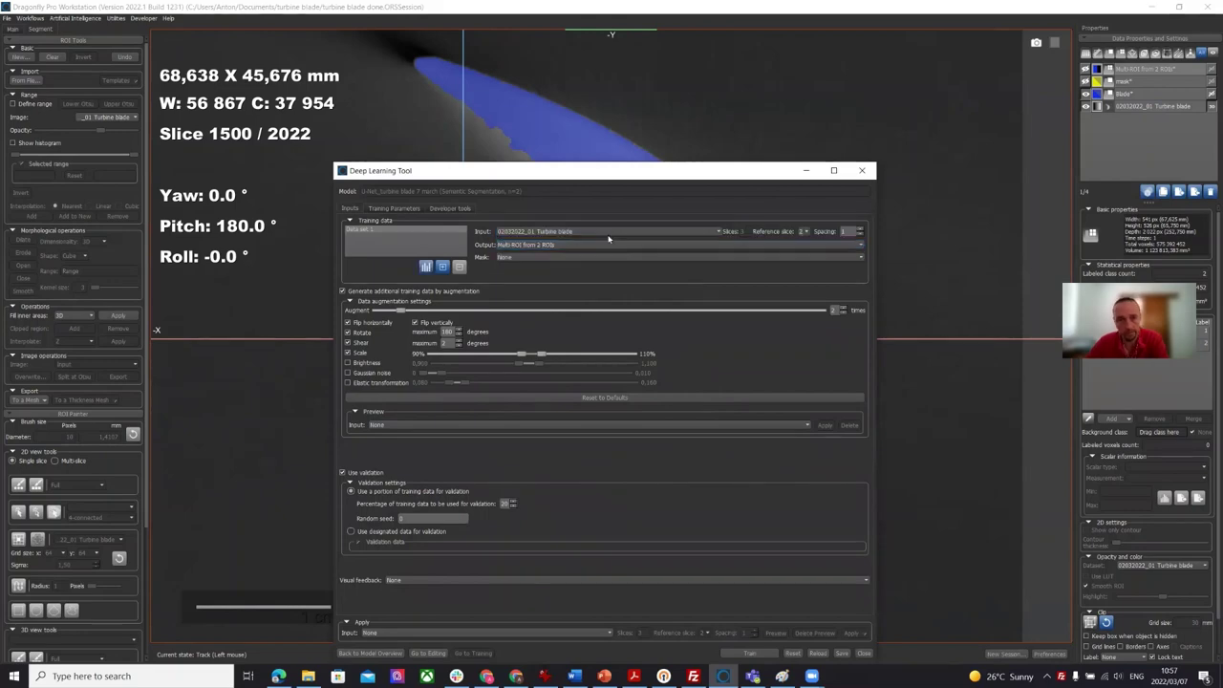
left_click(550, 258)
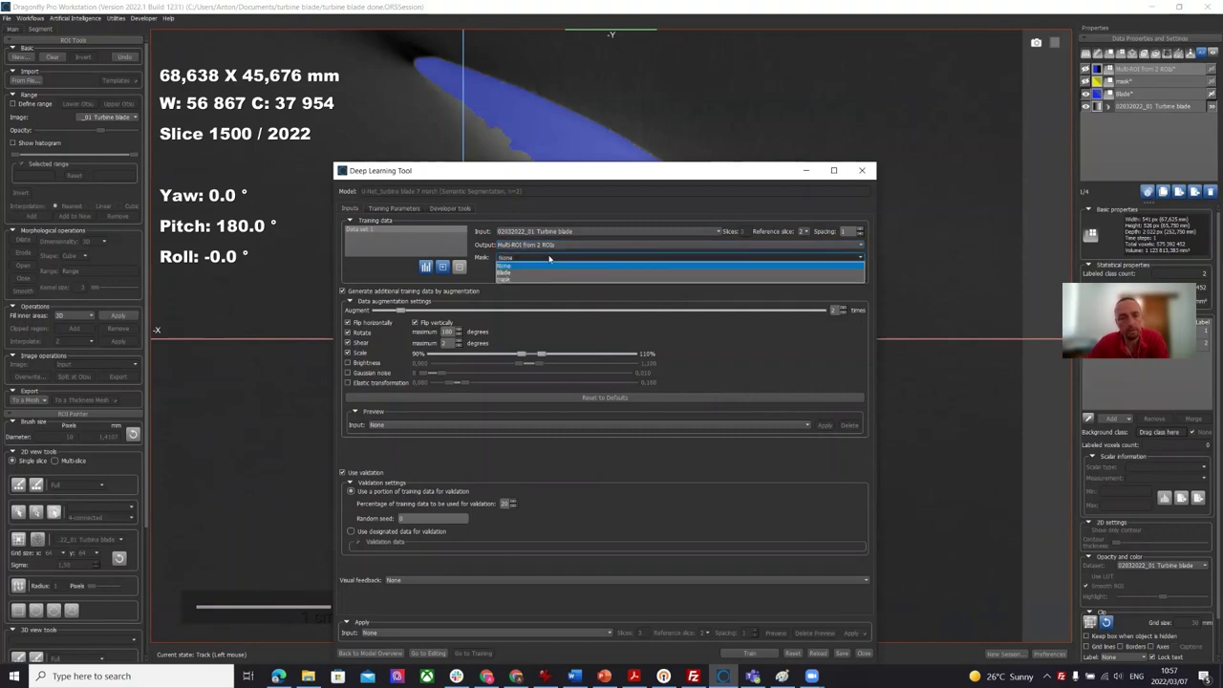
left_click(527, 279)
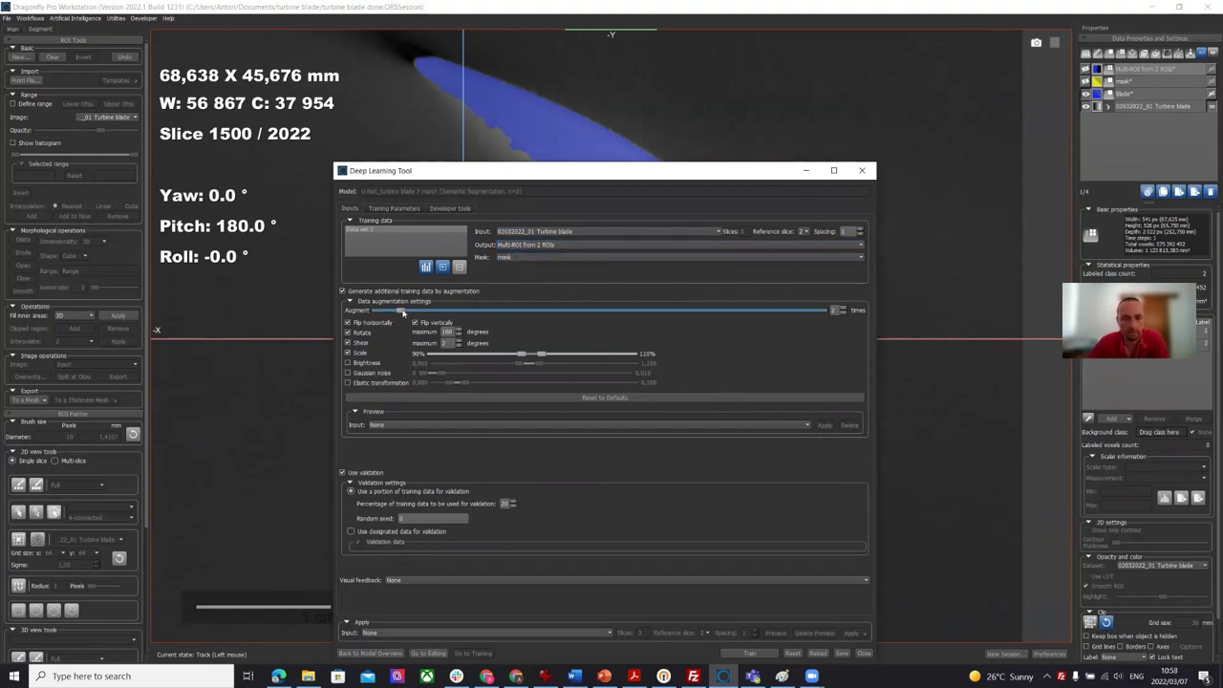
left_click_drag(402, 313, 579, 317)
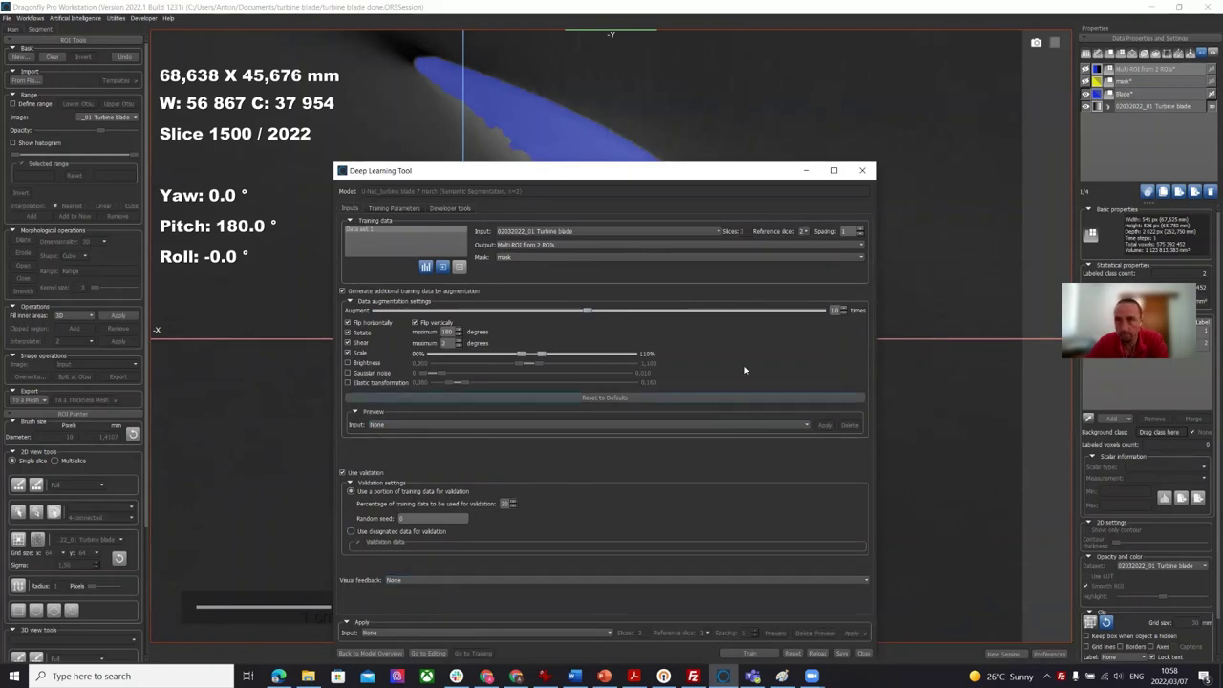
left_click_drag(652, 178, 936, 143)
- Switch to the four-view layout with the 3D blade and bring slice 1349 into view
scroll(513, 287, "up", 10)
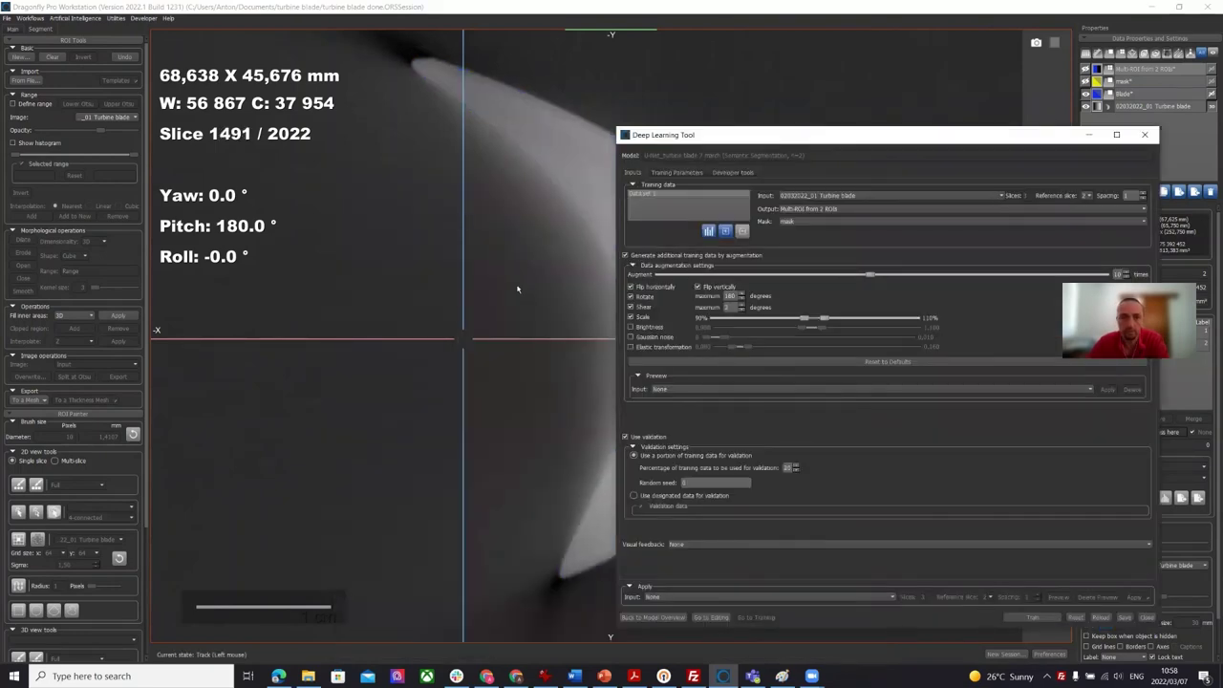
scroll(508, 285, "up", 10)
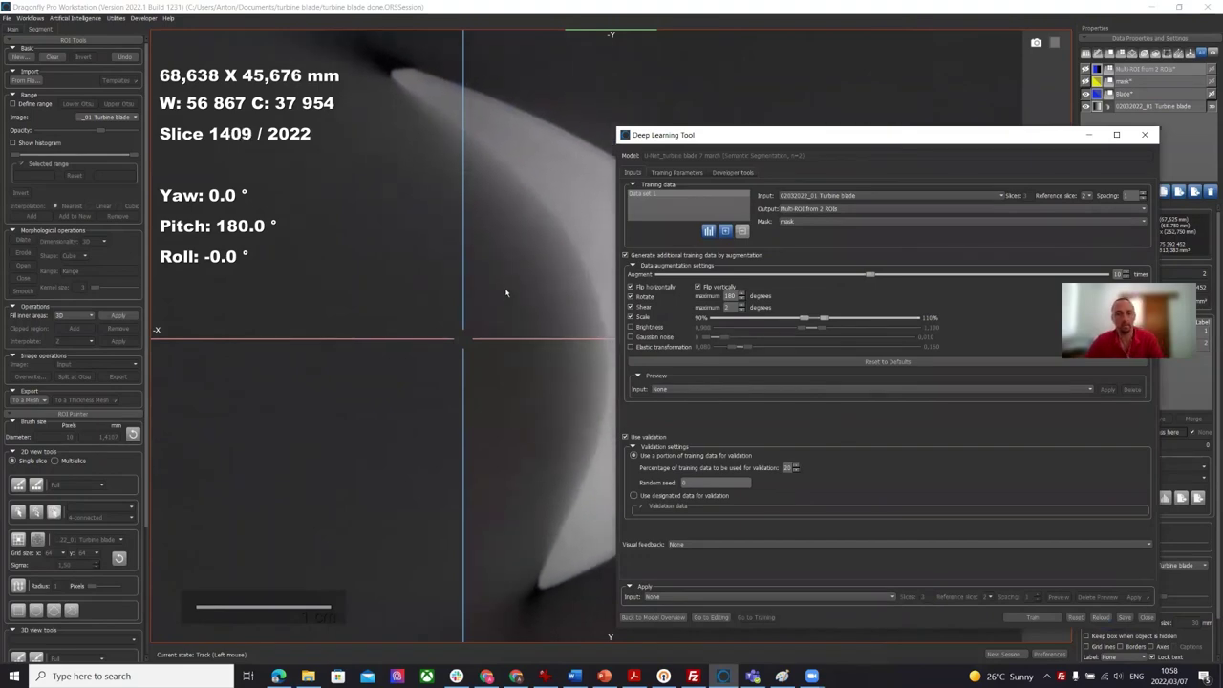
left_click(507, 292)
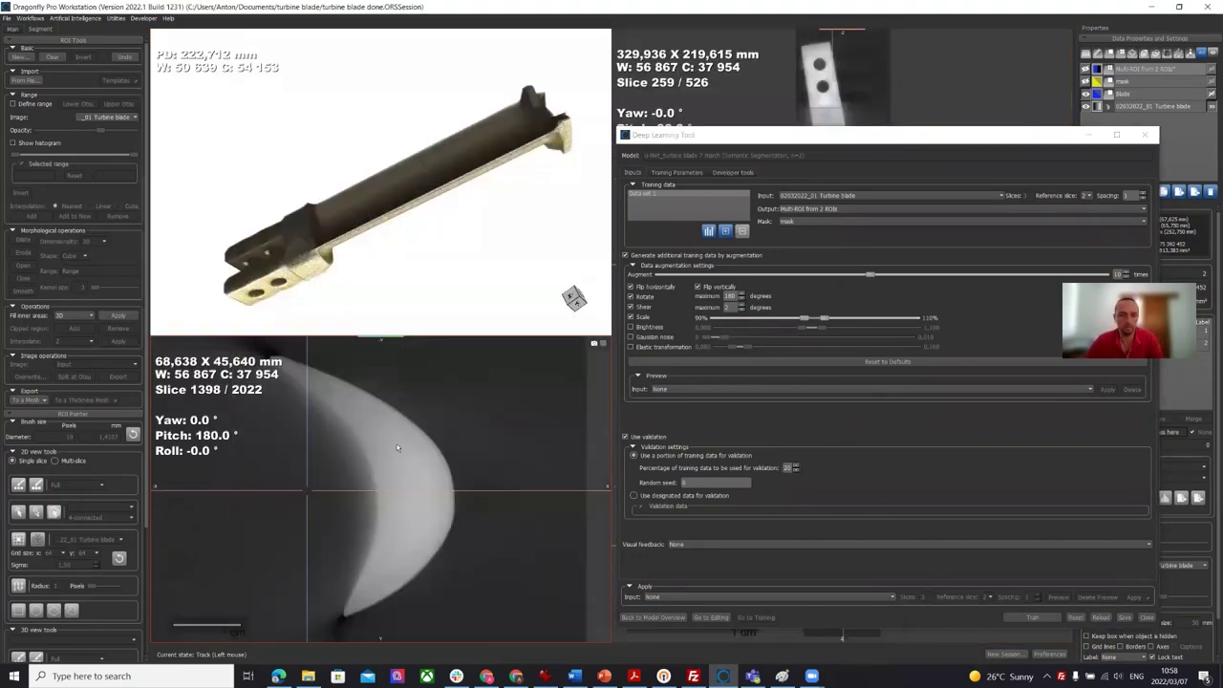
scroll(356, 447, "up", 8)
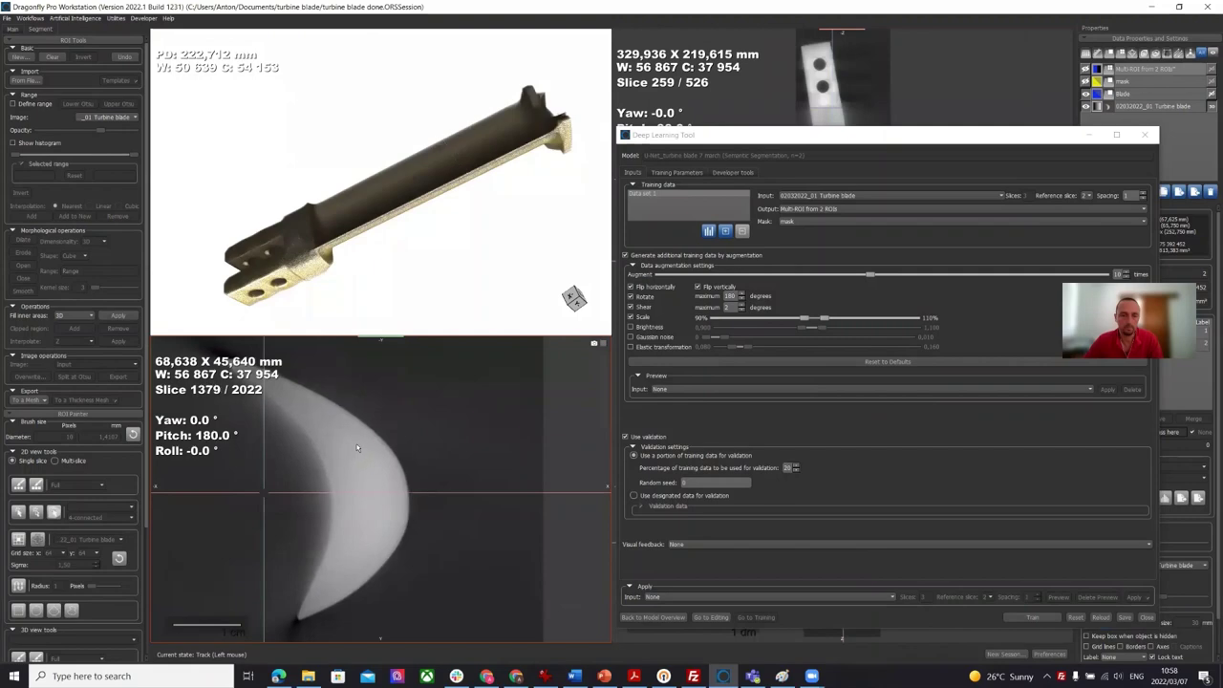
scroll(359, 445, "up", 2)
middle_click_drag(359, 443, 439, 439)
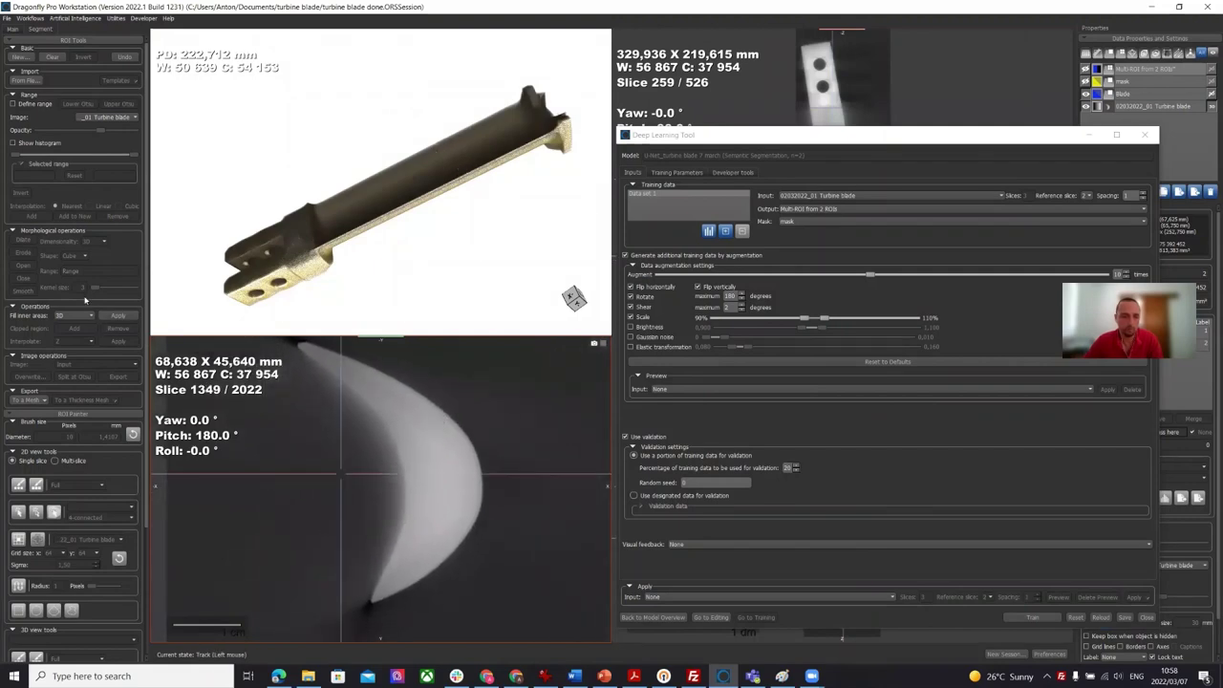
- Draw a rectangular region annotation around the blade tip
left_click(7, 31)
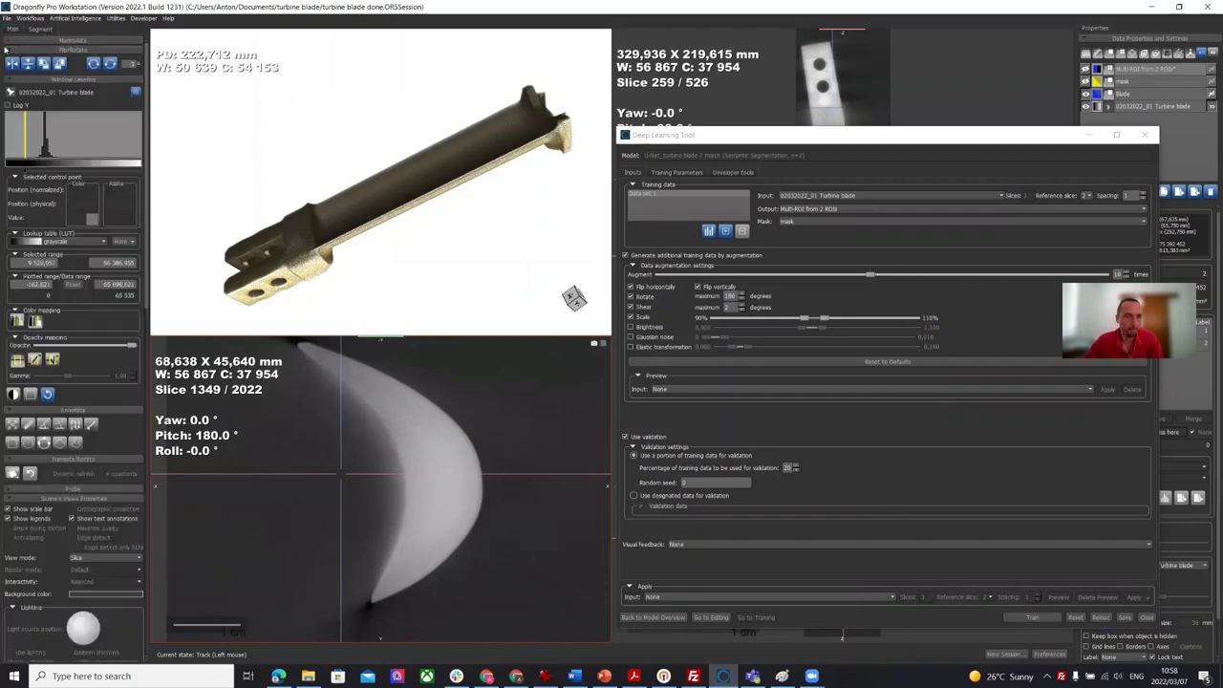
left_click(12, 443)
left_click_drag(337, 525, 469, 626)
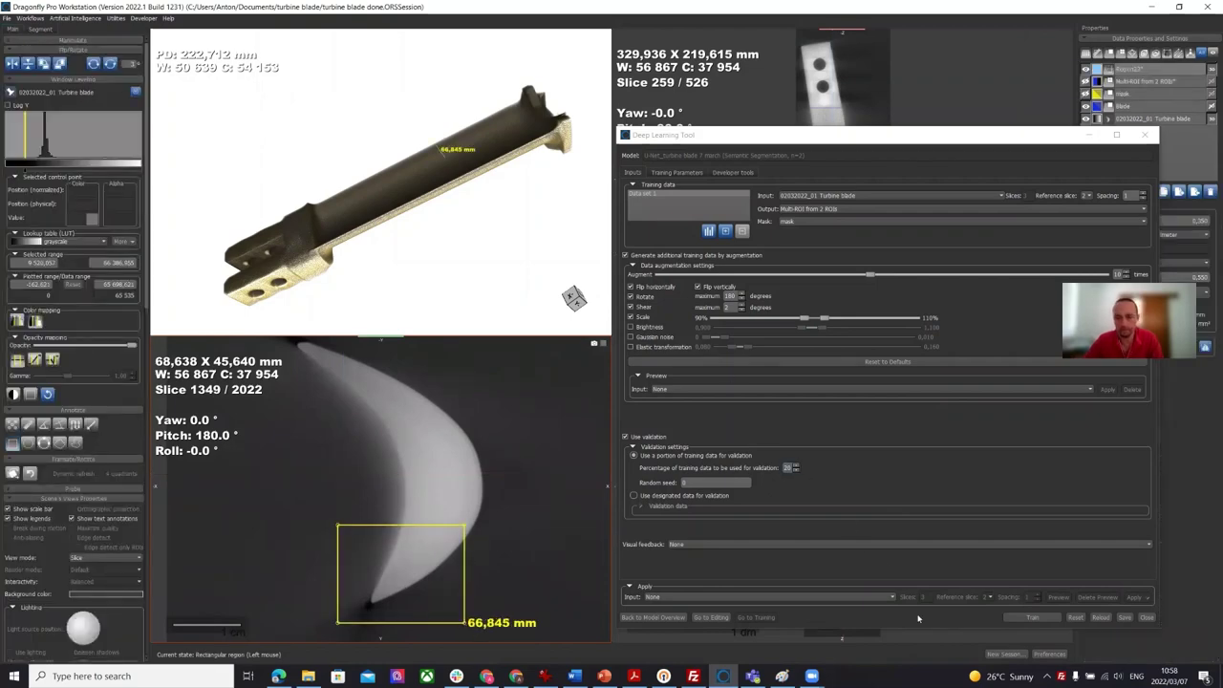
- Set training visual feedback to Region23 and start training the model
left_click(654, 597)
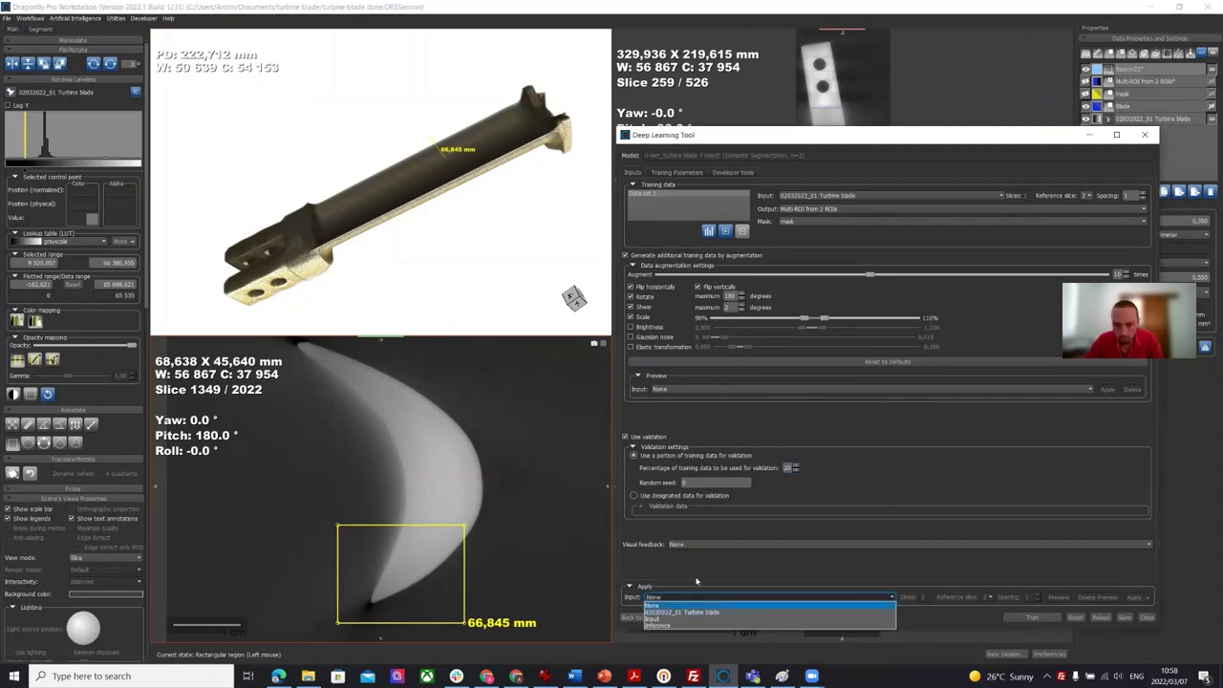
left_click(726, 564)
left_click(726, 544)
left_click(787, 559)
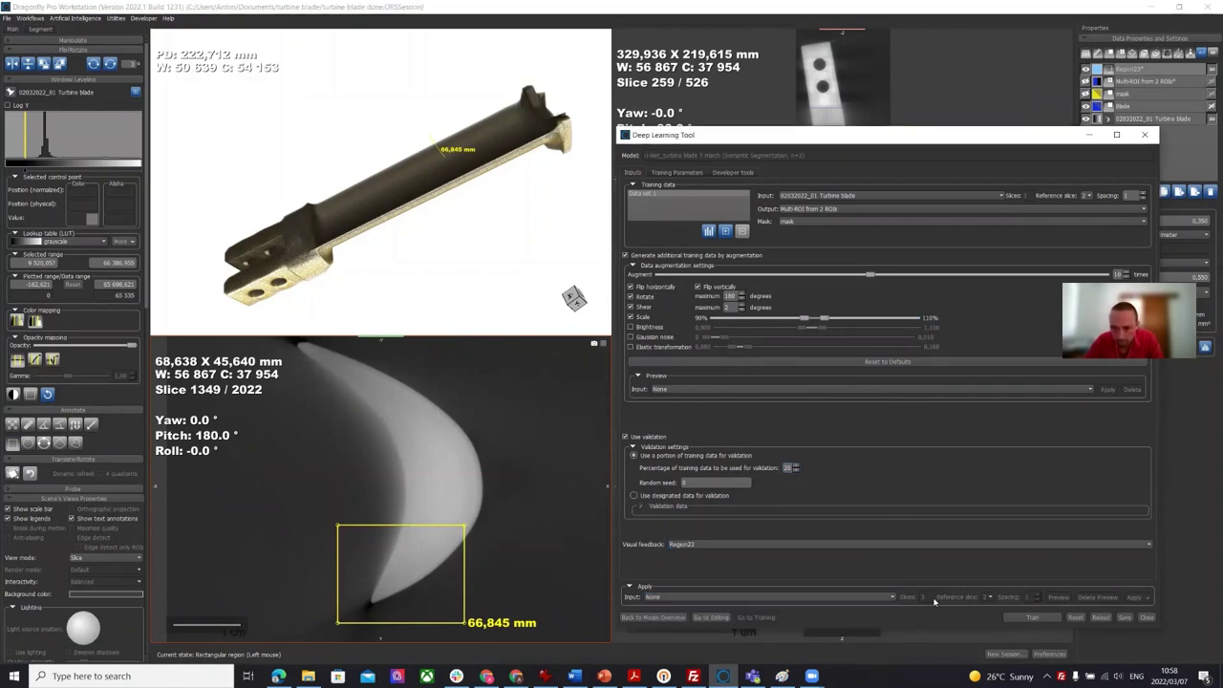
left_click(1049, 621)
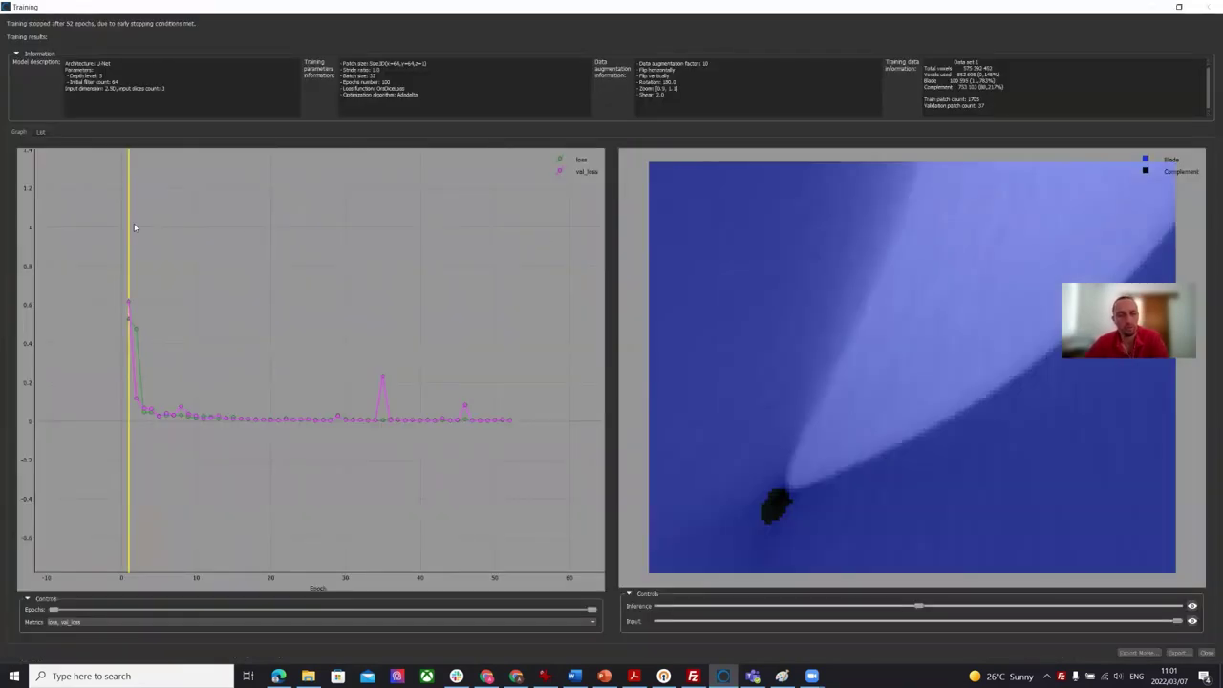
- After training finishes, compare predictions at a later epoch, then close the training results
left_click_drag(134, 228, 530, 245)
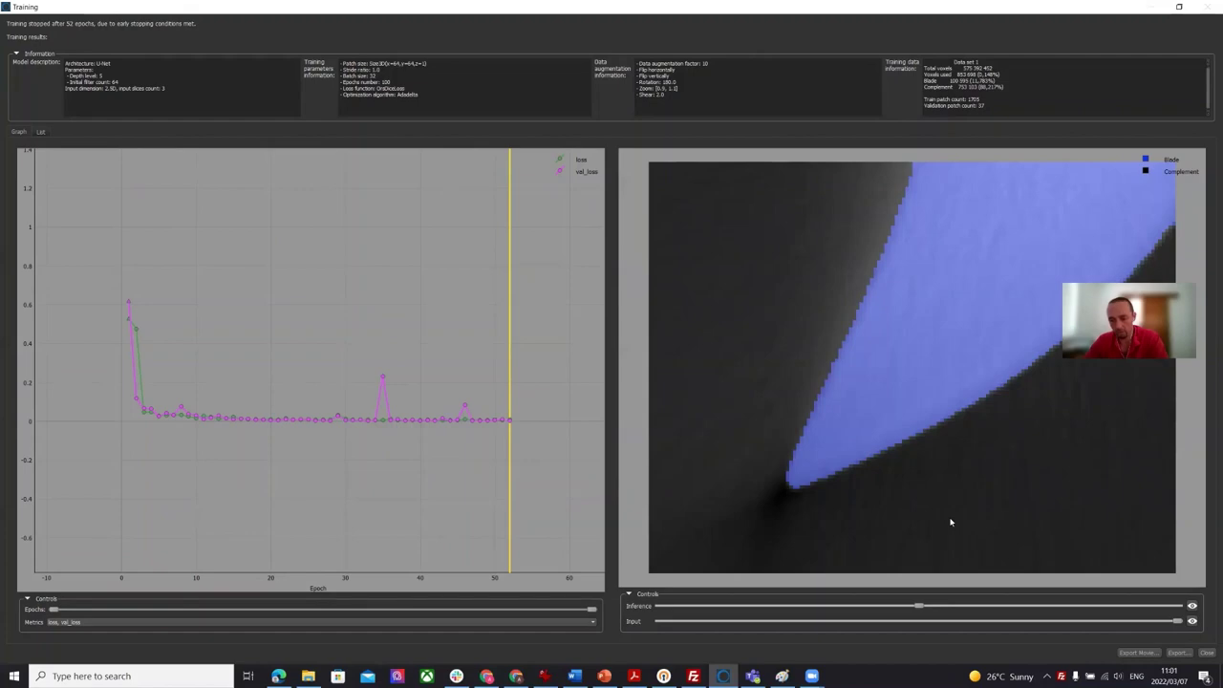
left_click(1208, 653)
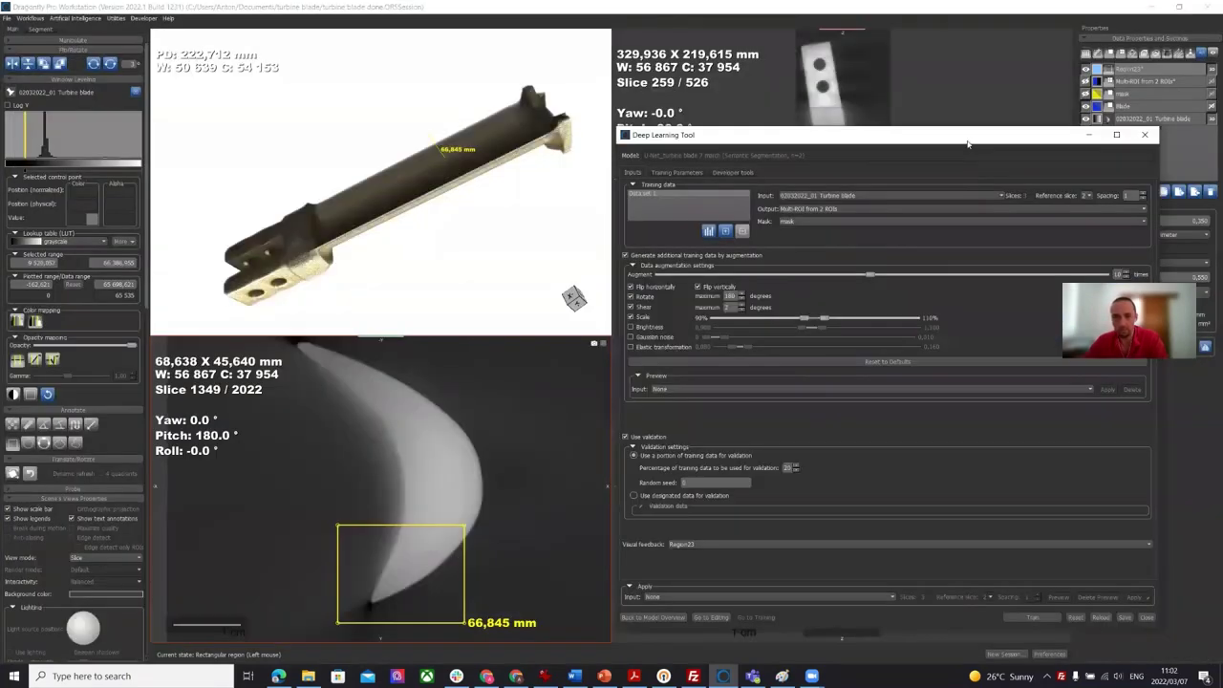
- Apply the trained model to all slices of the turbine blade scan
left_click_drag(967, 143, 646, 47)
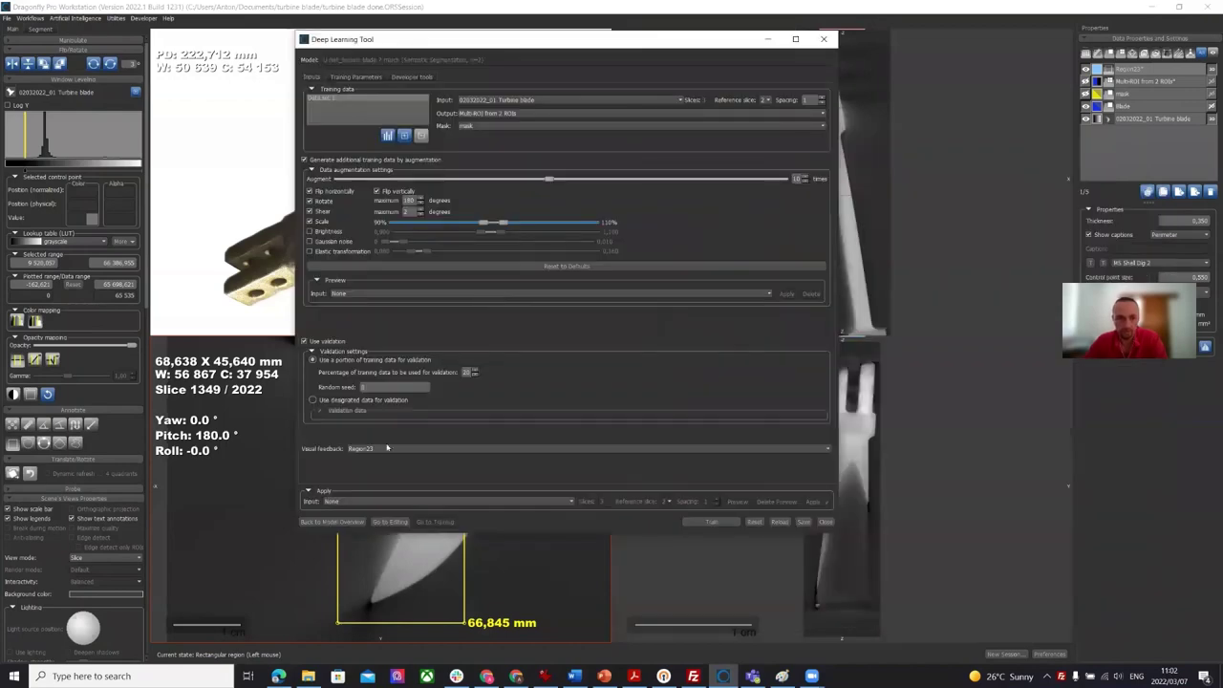
left_click(352, 499)
left_click(378, 517)
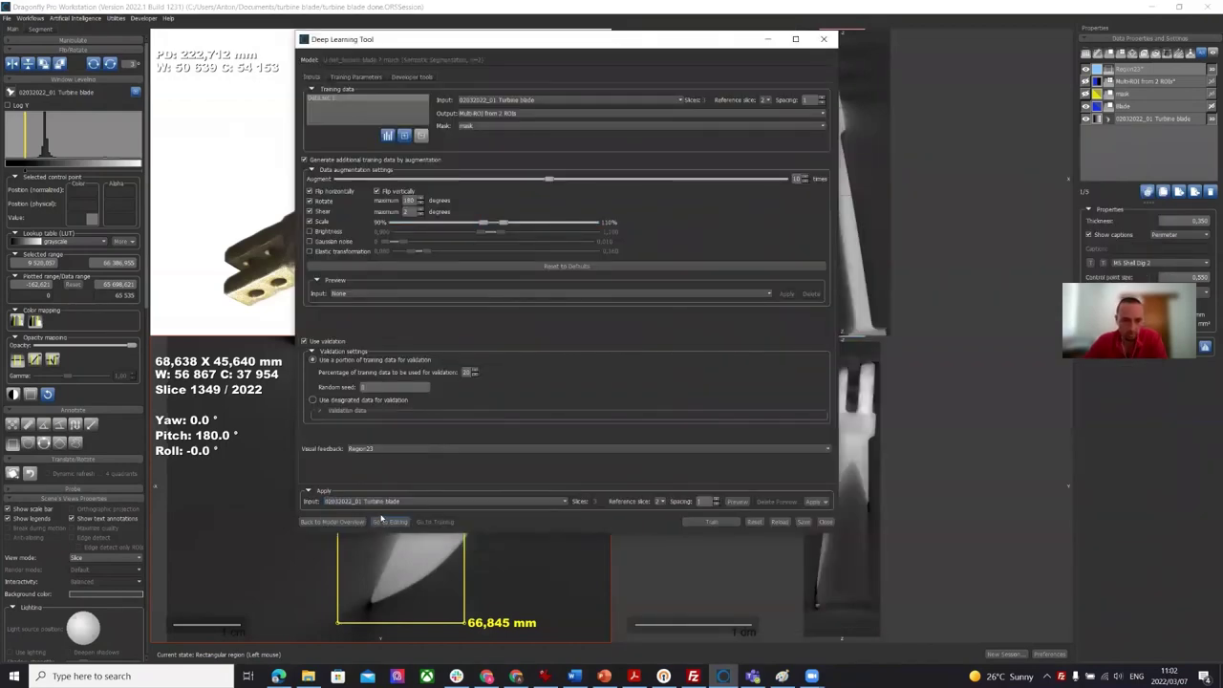
left_click(822, 503)
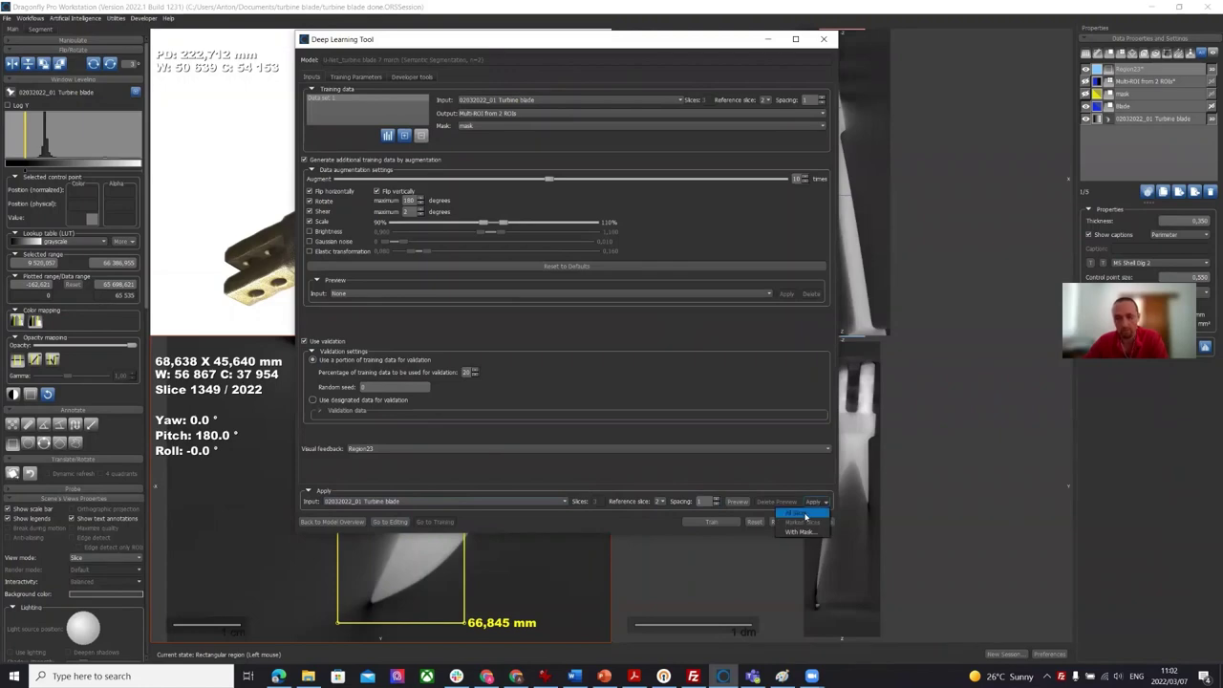
left_click(805, 514)
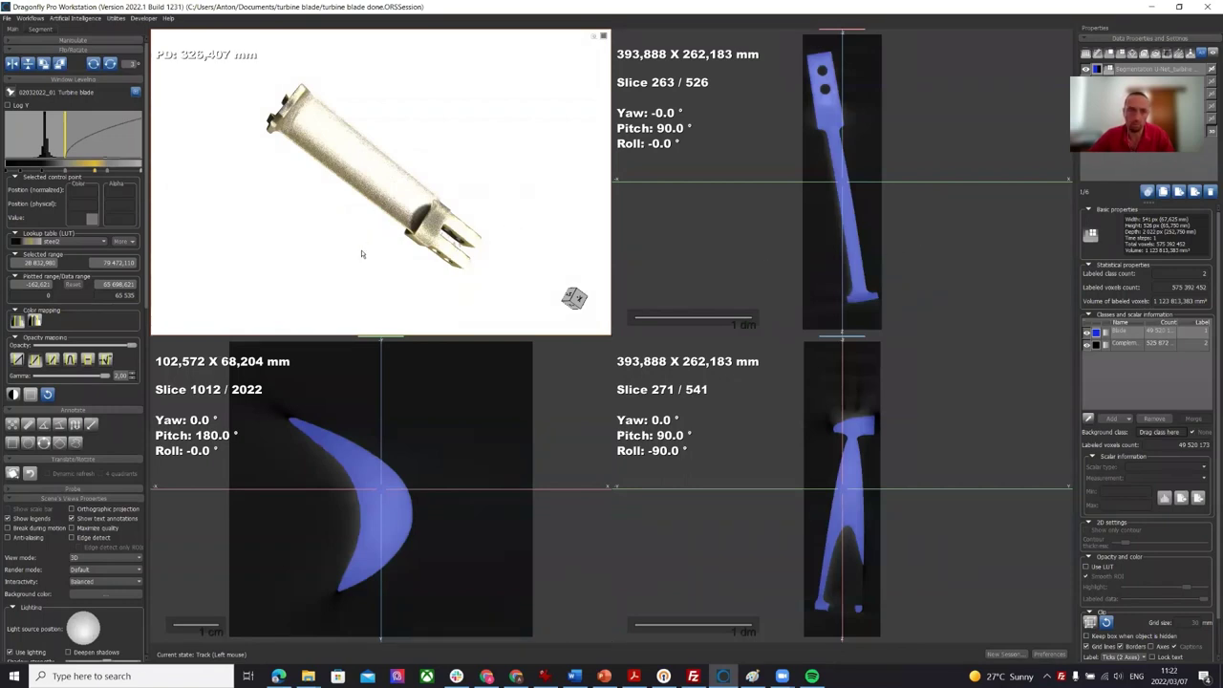
- Use Extract Class as ROI on the Blade class and turn on the new ROI's 3D visibility
mouse_move(362, 254)
left_mouse_down()
mouse_move(358, 185)
mouse_move(511, 221)
left_mouse_up()
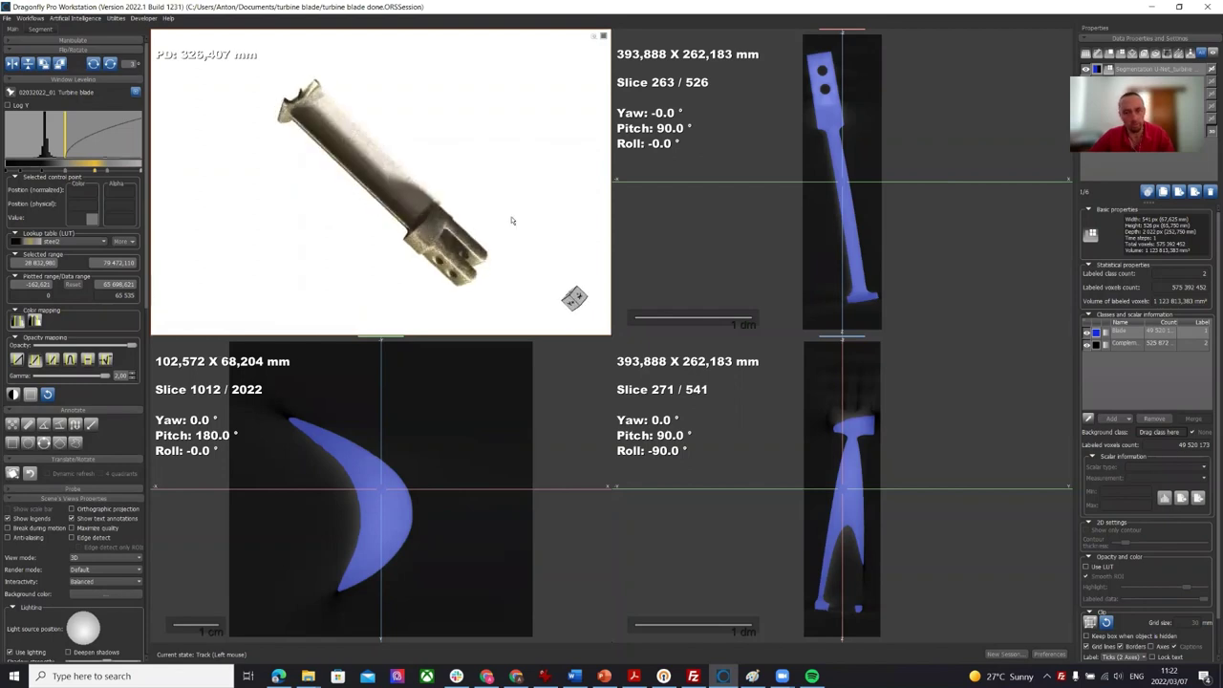
double_click(1126, 331)
right_click(1126, 335)
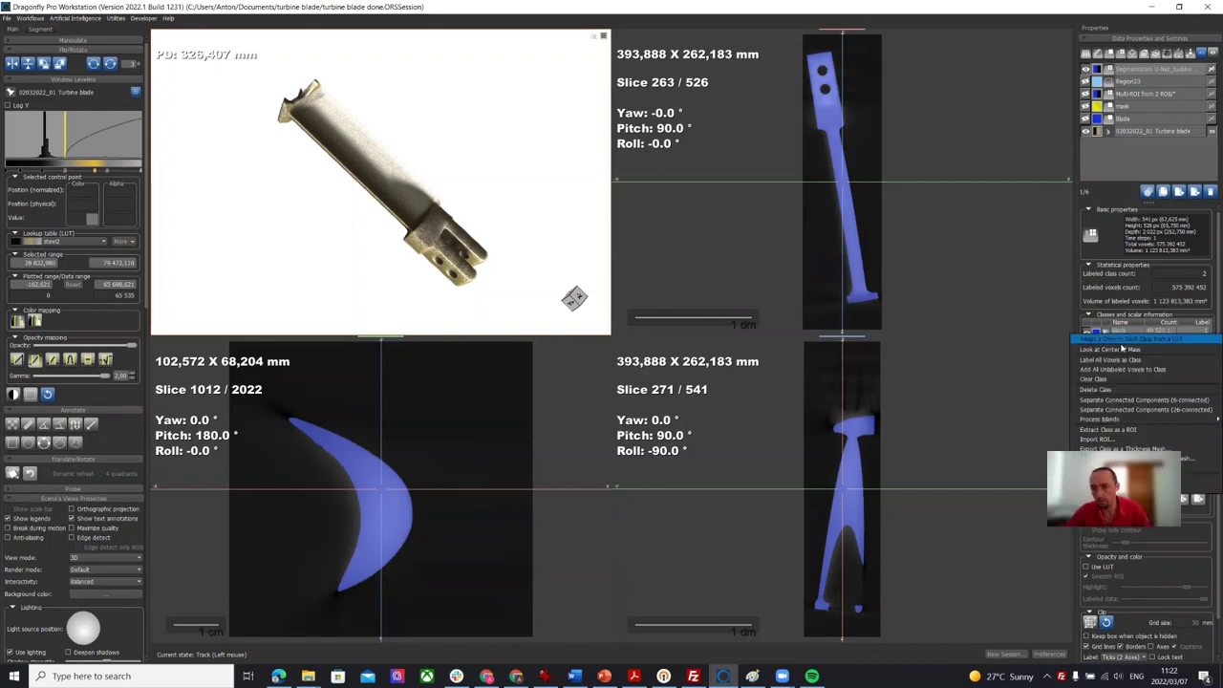
left_click(1118, 432)
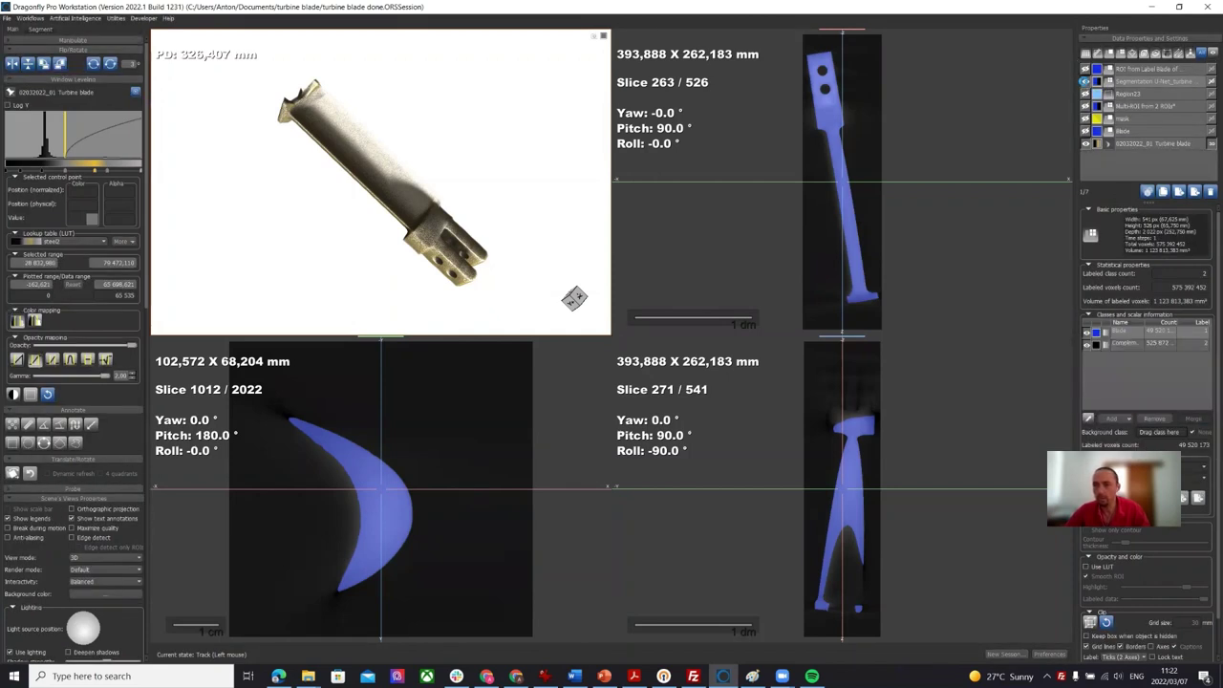
left_click(1086, 144)
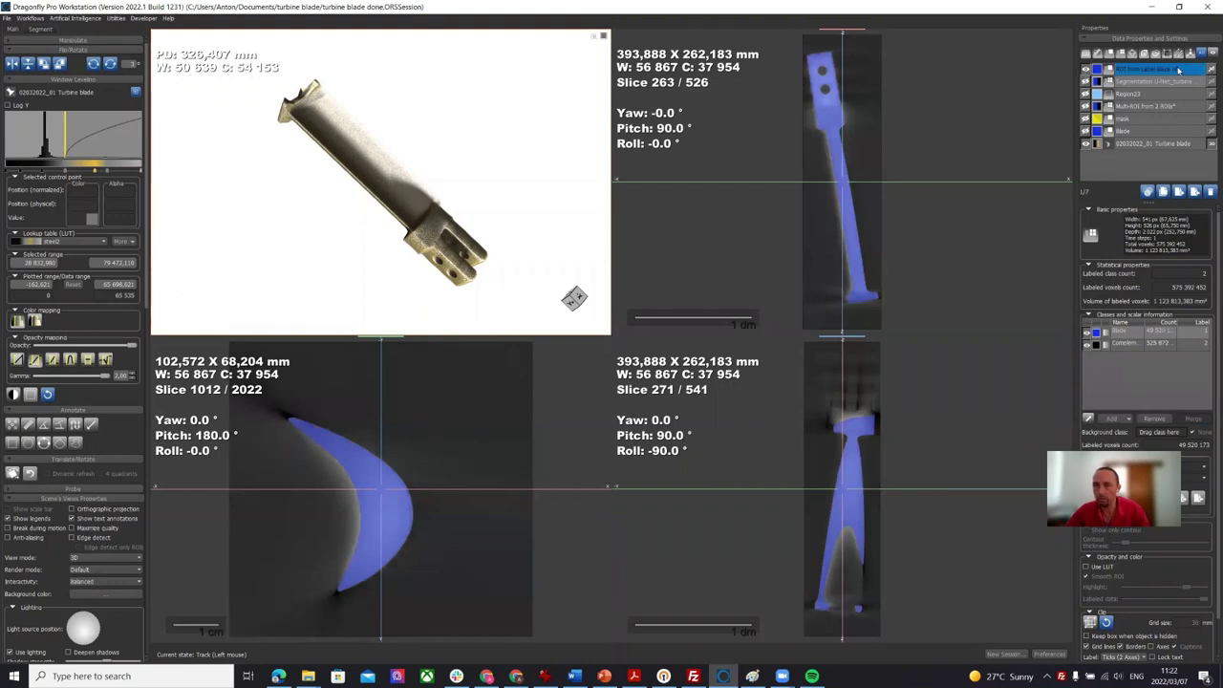
left_click(1210, 70)
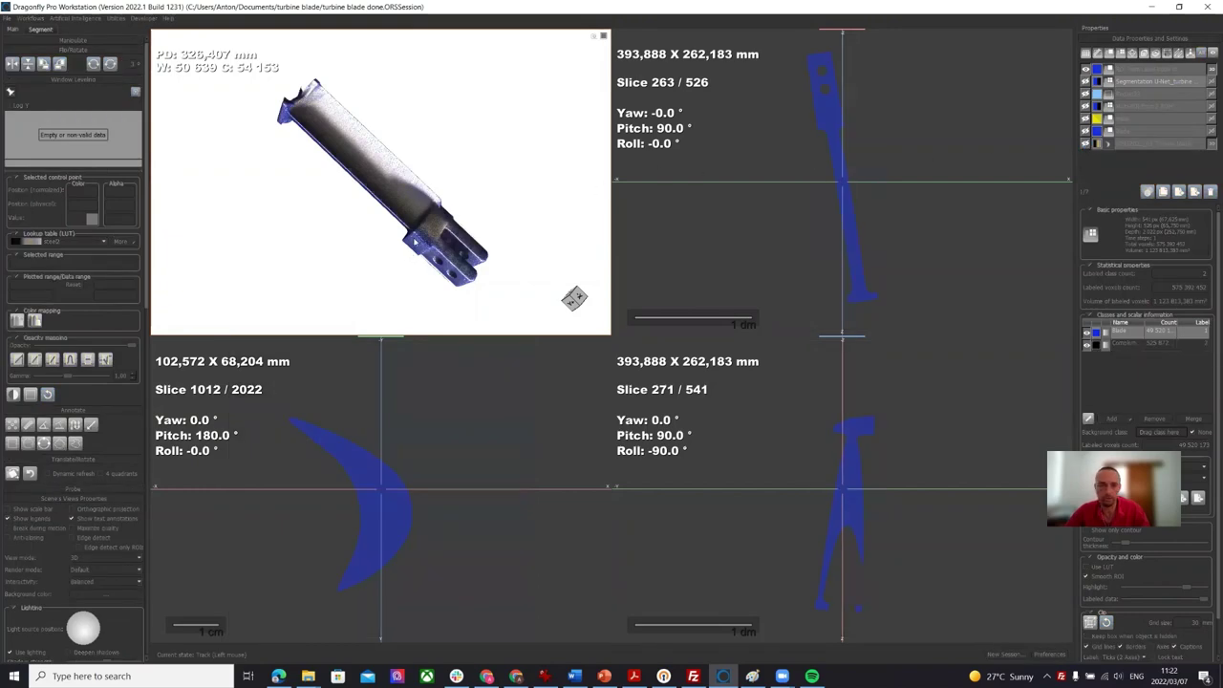
- Change the extracted blade ROI's colour to orange
left_click(1129, 72)
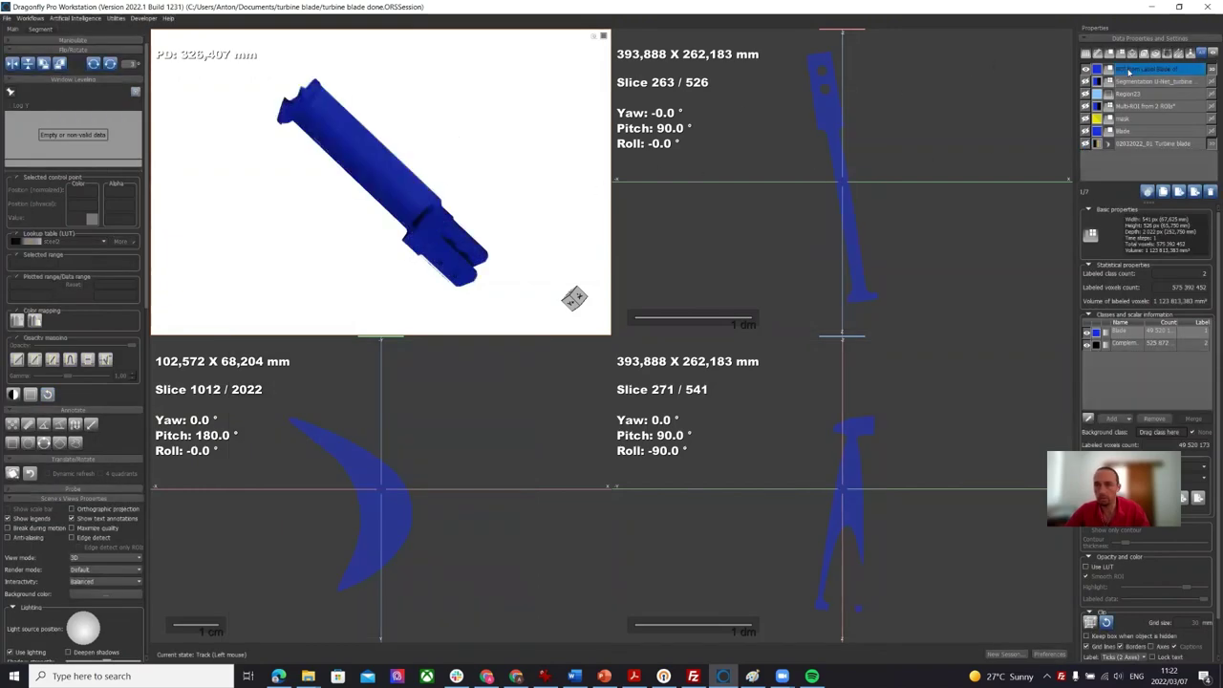
left_click(1097, 71)
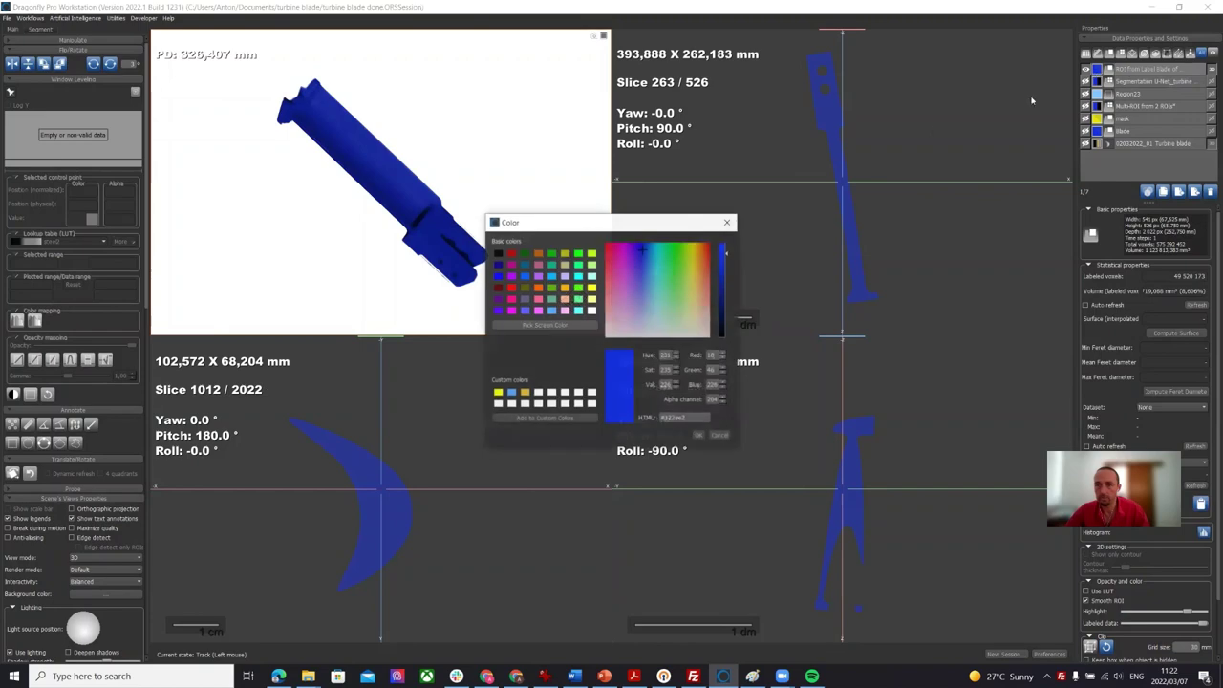
left_click(528, 392)
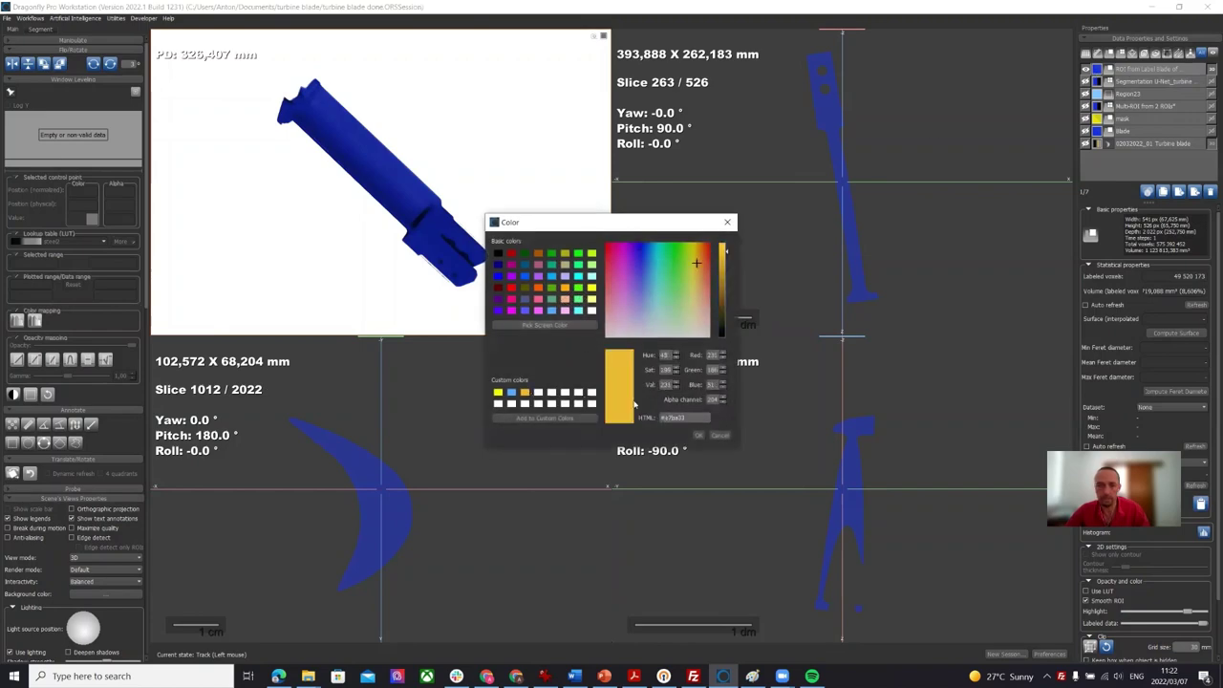
left_click(698, 436)
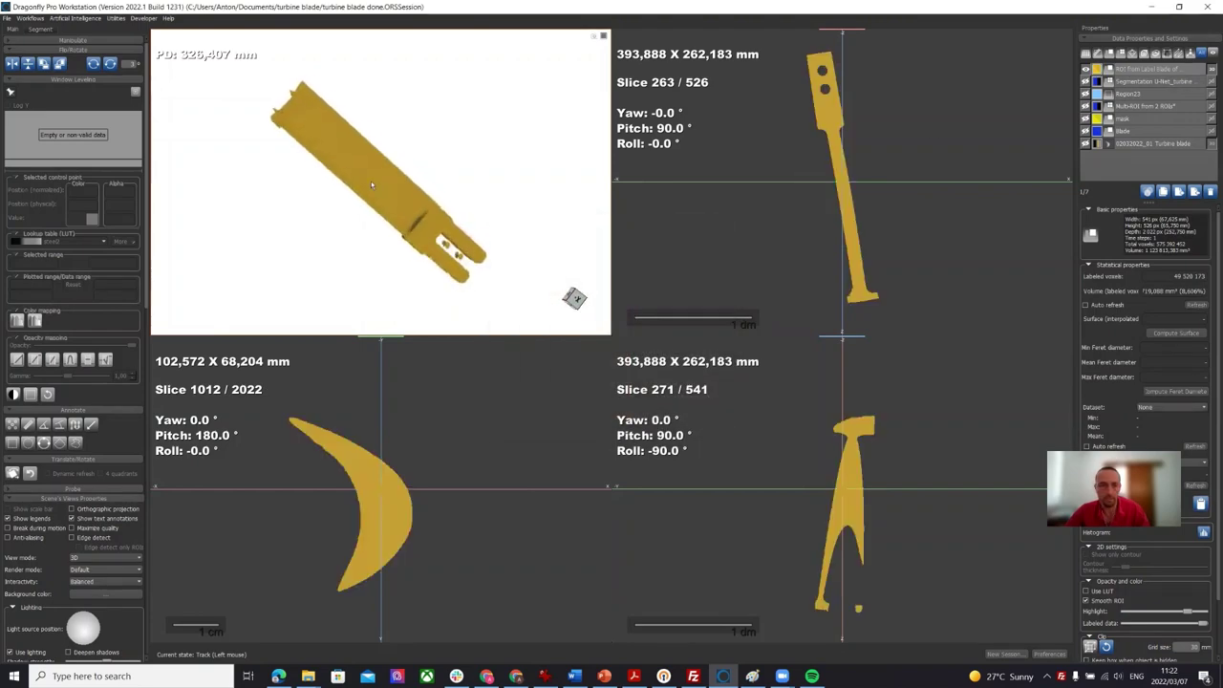
- Rotate and zoom the 3D view to show the blade's forked end upright
left_click_drag(373, 184, 302, 98)
left_click_drag(378, 139, 346, 204)
left_click_drag(486, 247, 381, 298)
scroll(381, 298, "up", 5)
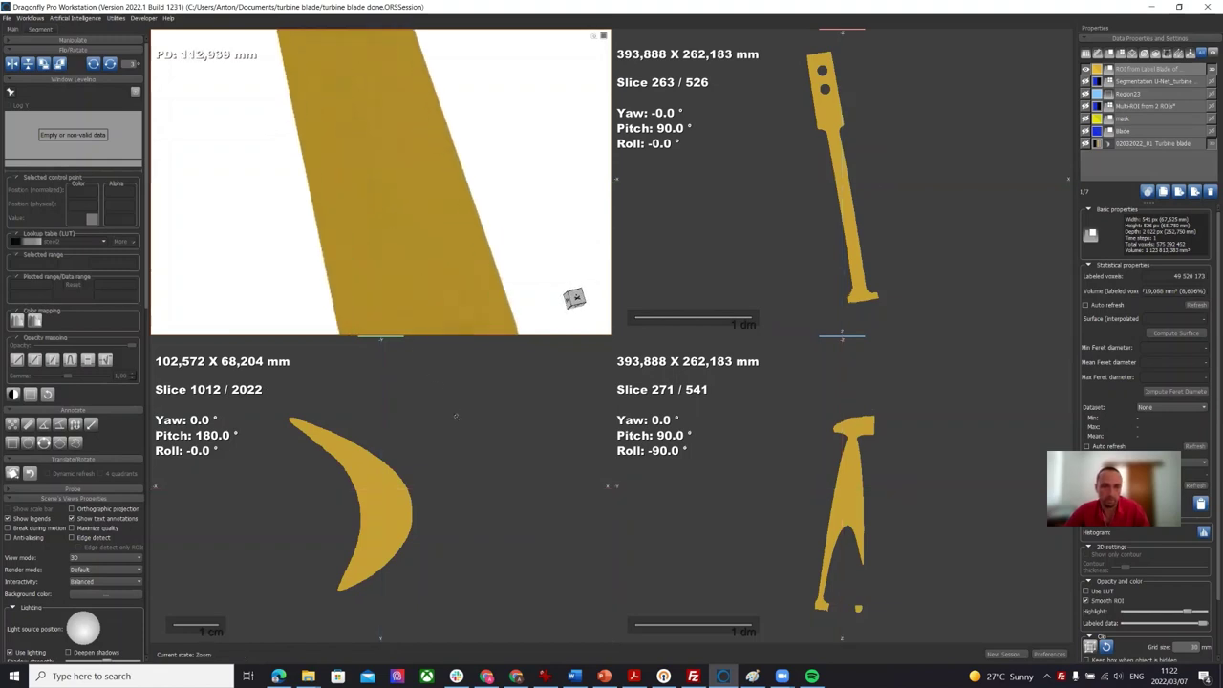
middle_click_drag(382, 298, 304, 168)
left_click_drag(305, 168, 365, 156)
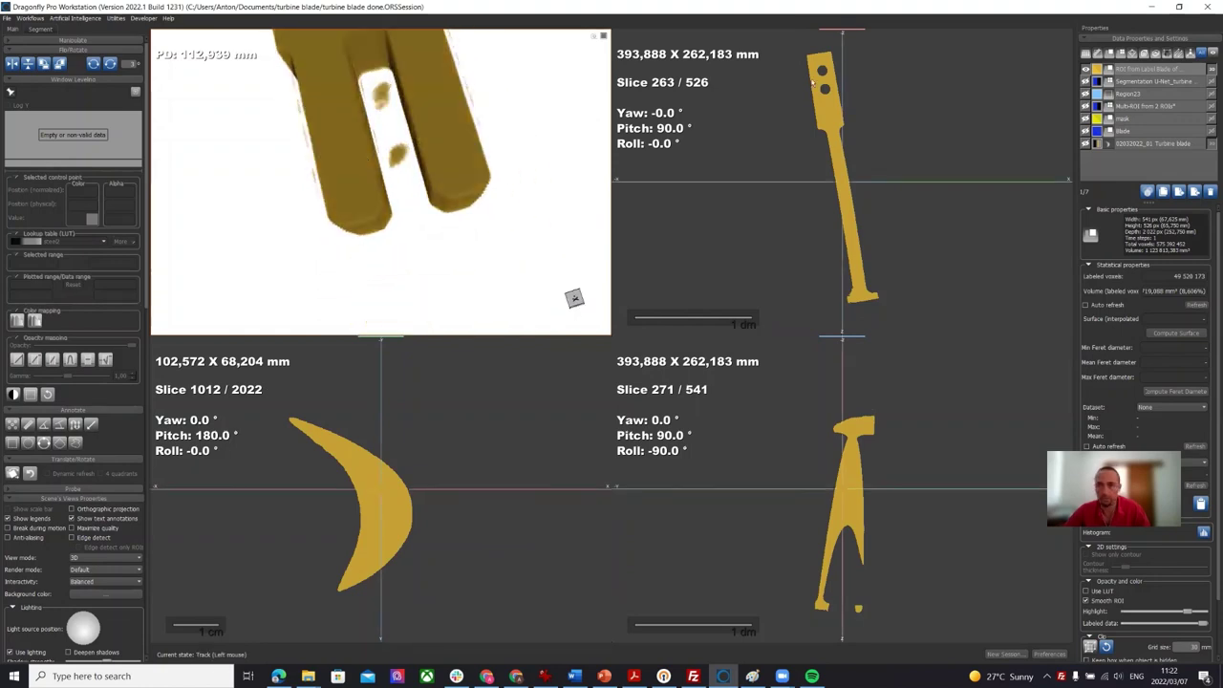
- Apply Process Islands > Keep by Largest (6-connected) to the blade ROI
right_click(1114, 69)
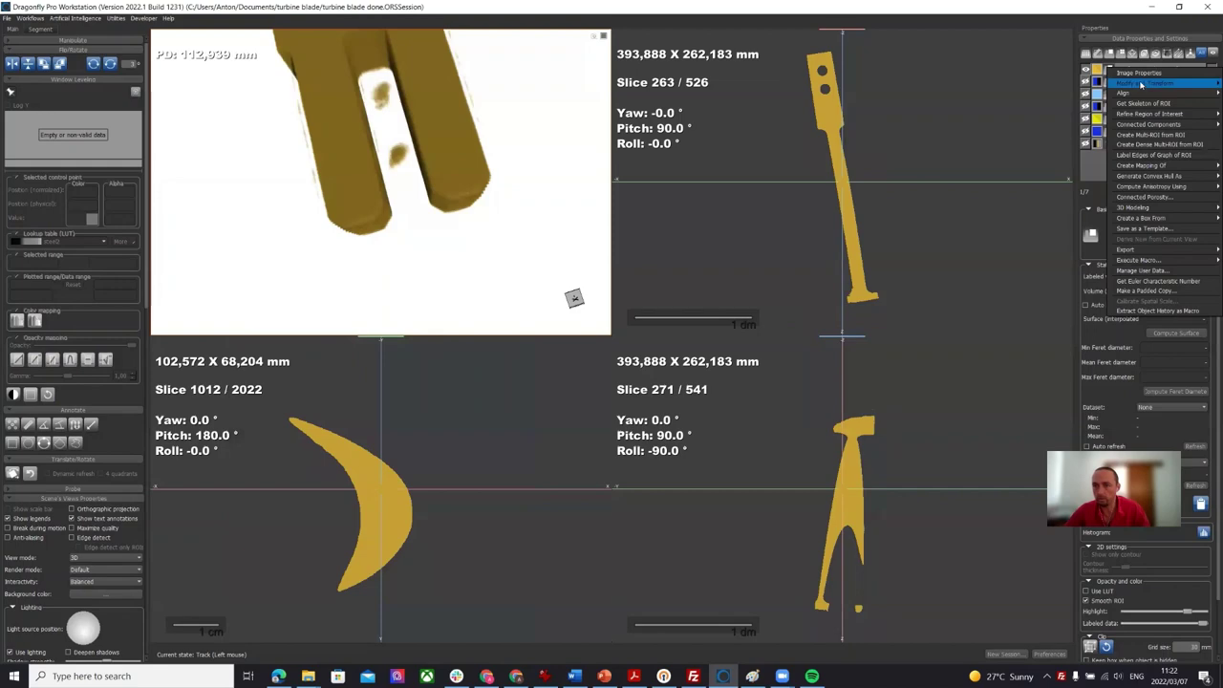
mouse_move(1151, 99)
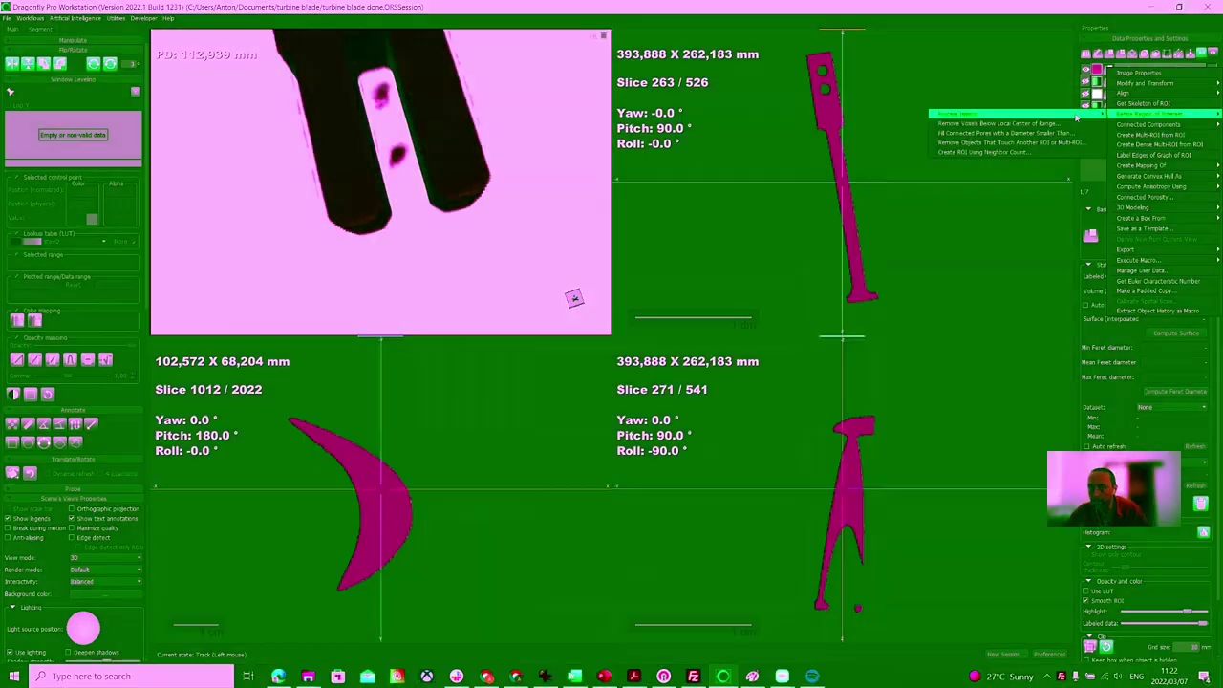
mouse_move(1037, 117)
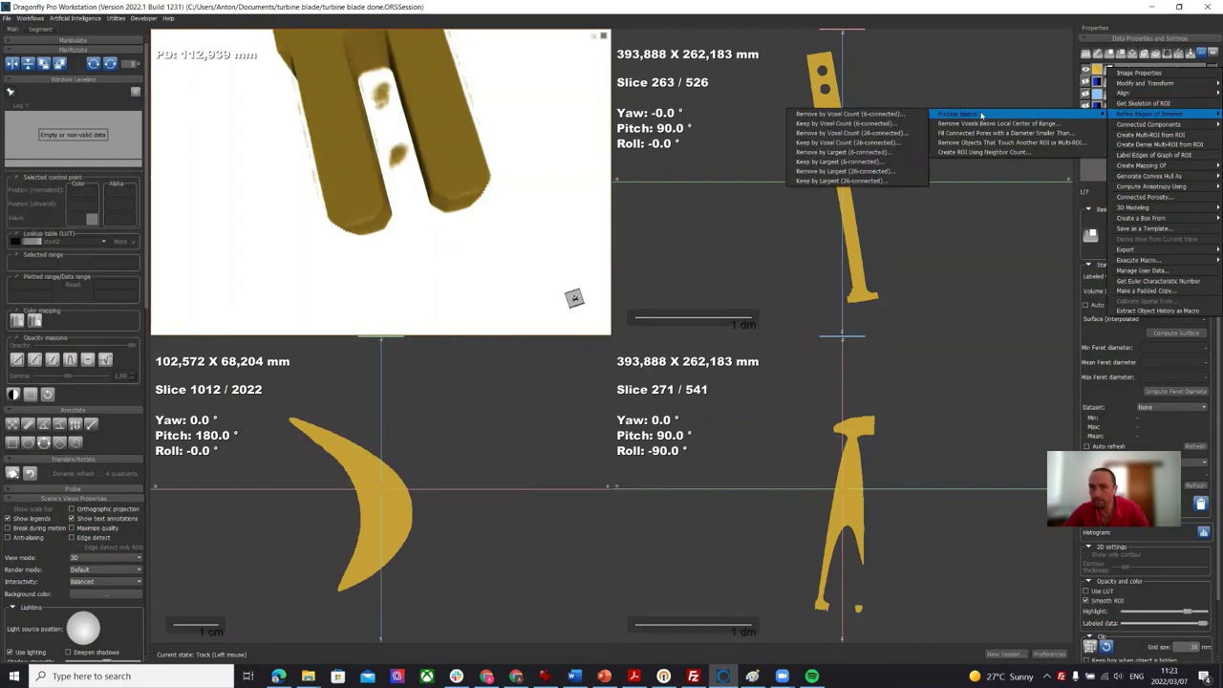
left_click(832, 163)
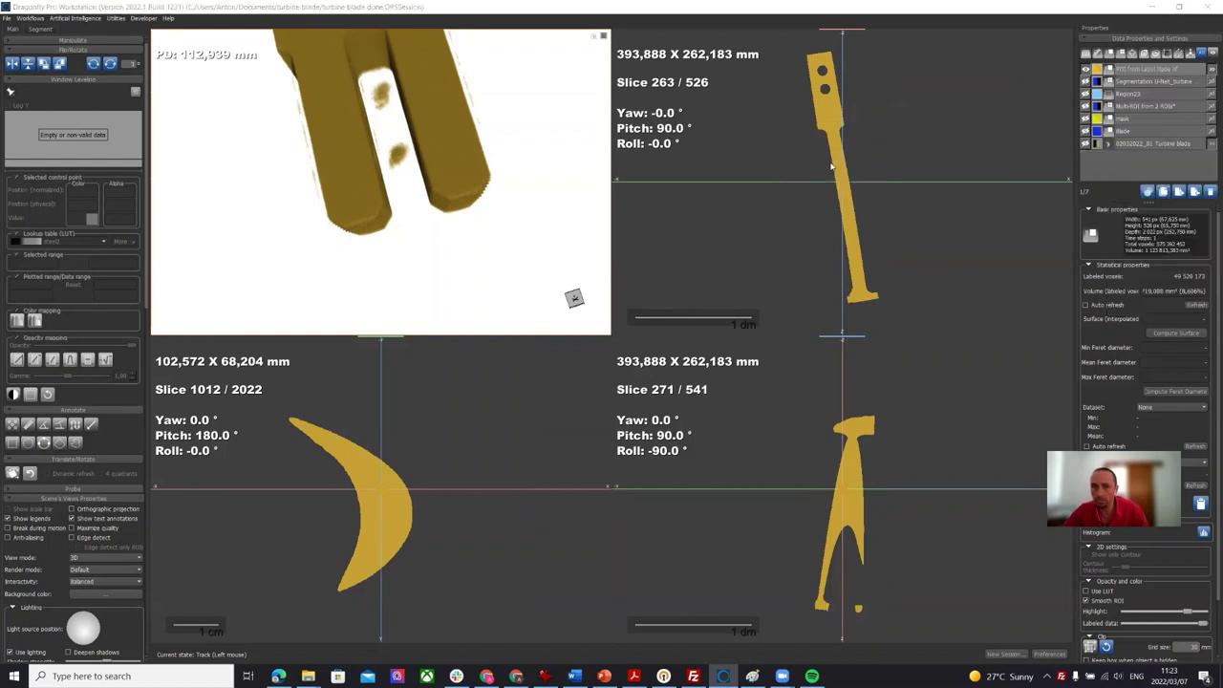
left_click(620, 352)
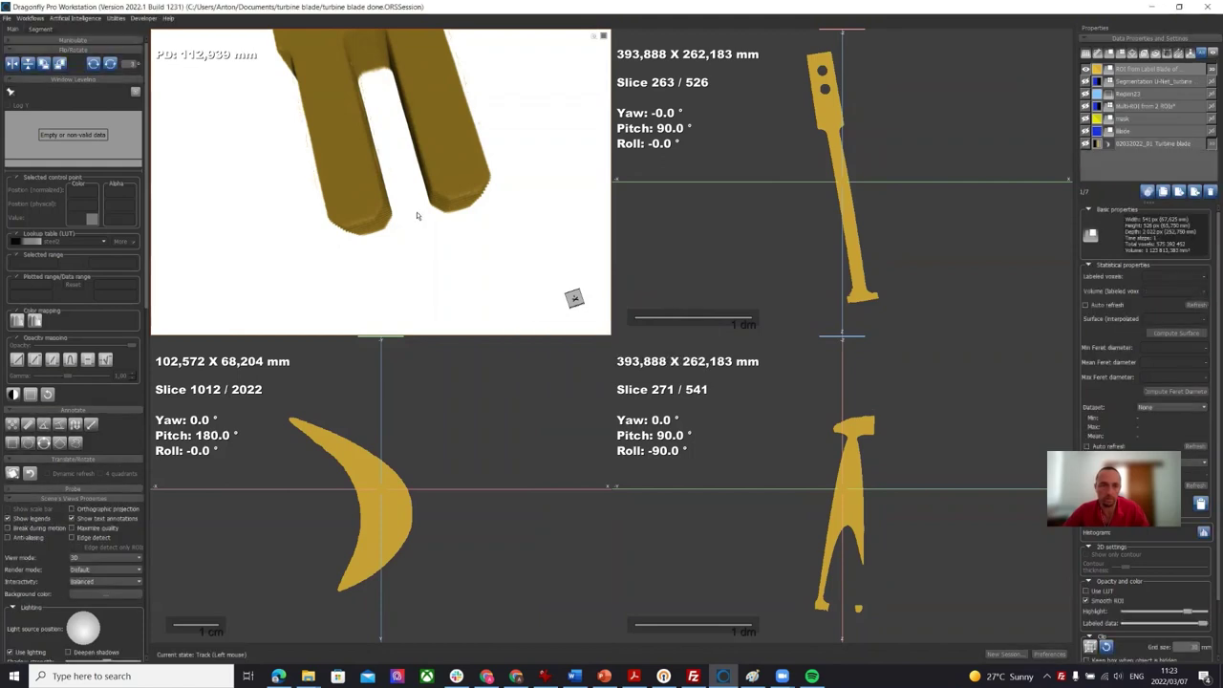
scroll(413, 178, "up", 5)
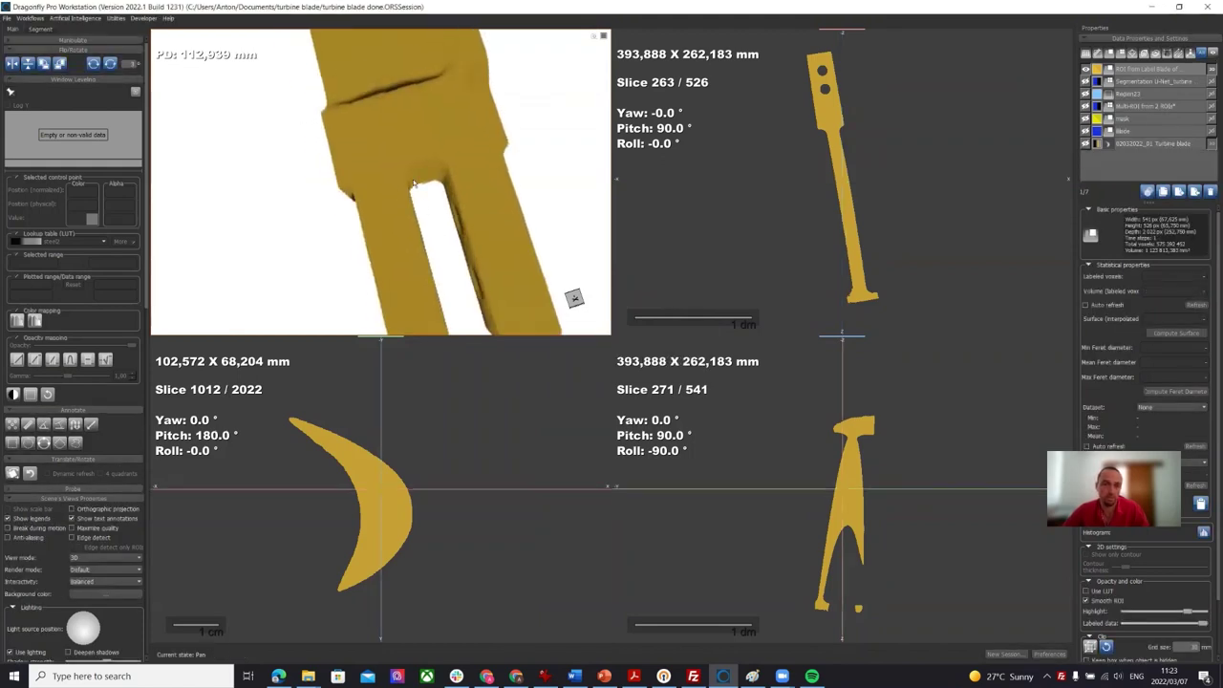
scroll(413, 178, "down", 5)
left_click(1161, 70)
- Generate a contour mesh from the blade ROI, then hide the filled ROI
right_click(1161, 70)
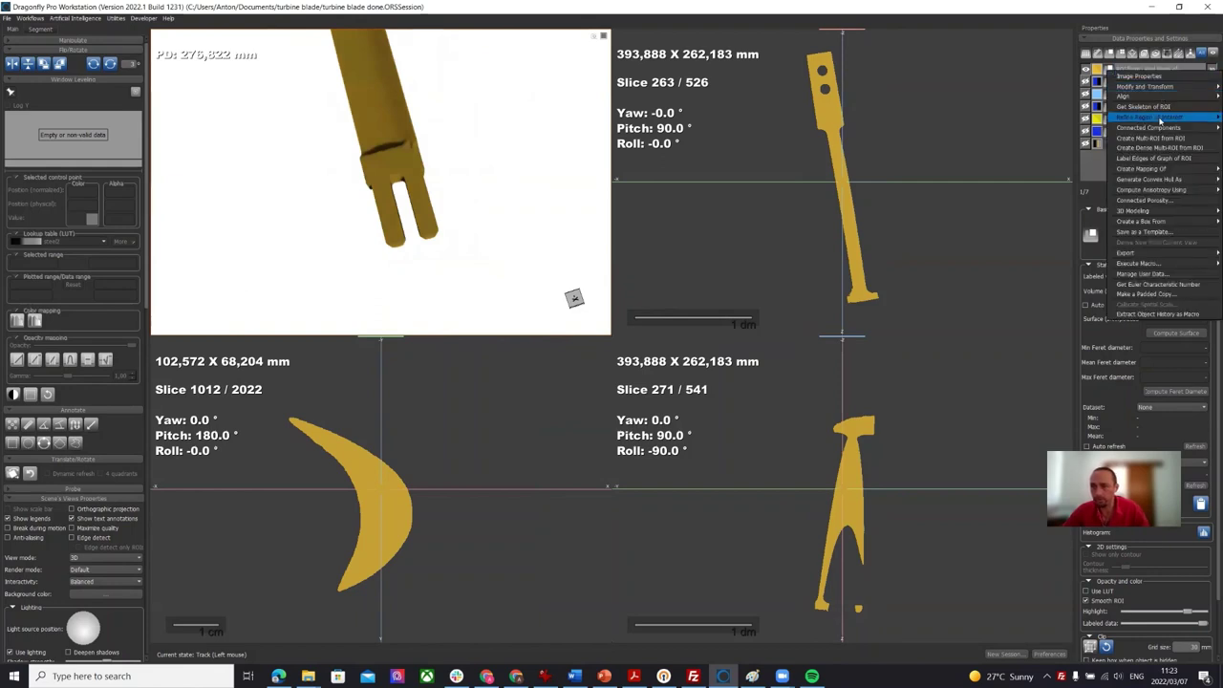
mouse_move(1146, 212)
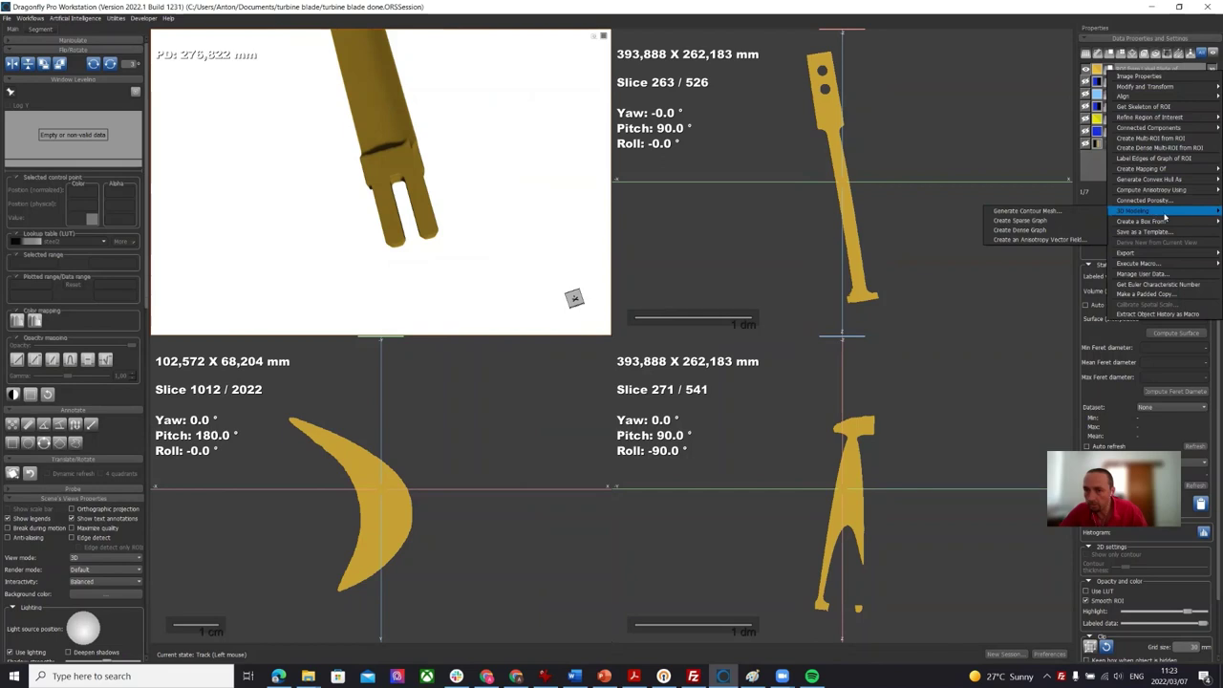
left_click(1026, 211)
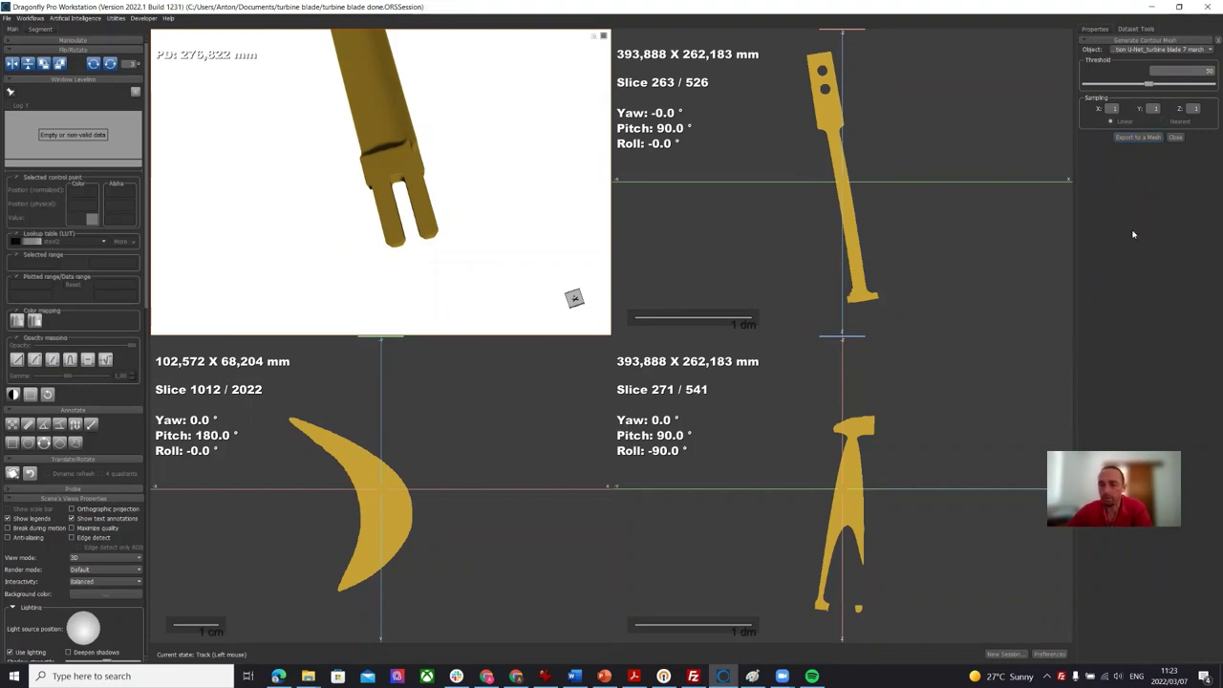
left_click(1092, 29)
left_click(1087, 83)
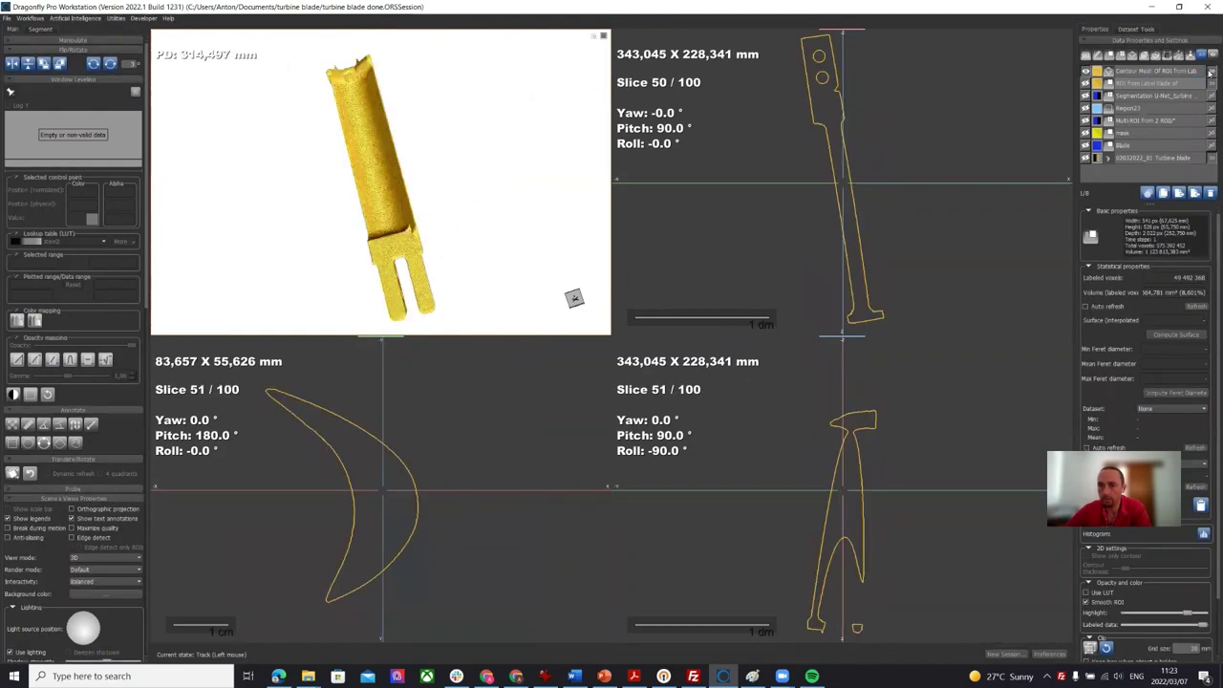
left_click(1211, 73)
- Maximise the 3D view and rotate the yellow blade mesh to inspect its forked root and bolt holes
left_click_drag(589, 178, 510, 184)
double_click(509, 185)
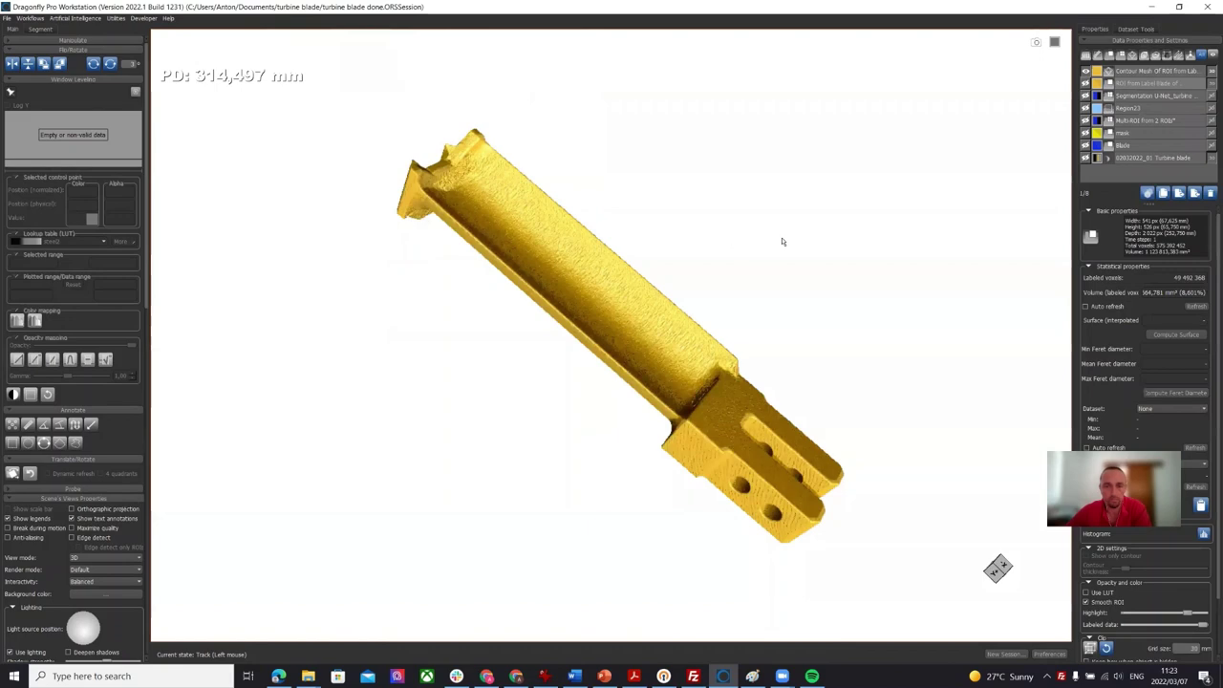
left_click_drag(708, 182, 602, 249)
left_click_drag(556, 323, 629, 469)
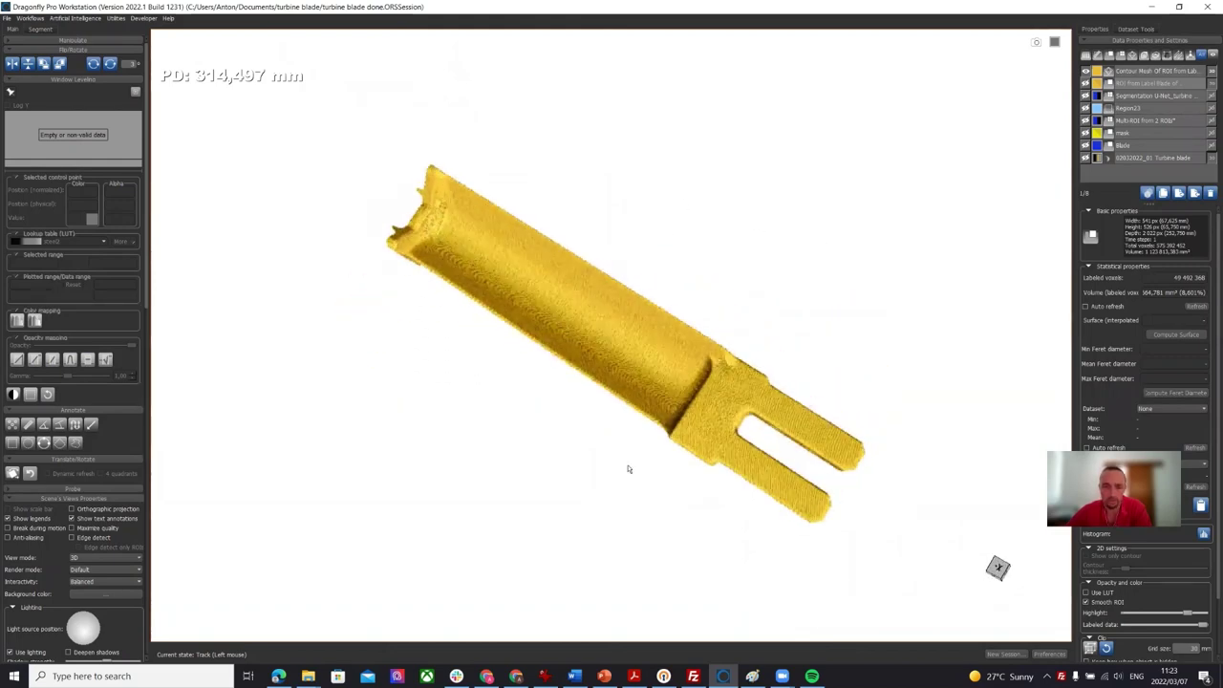
left_click_drag(725, 336, 833, 259)
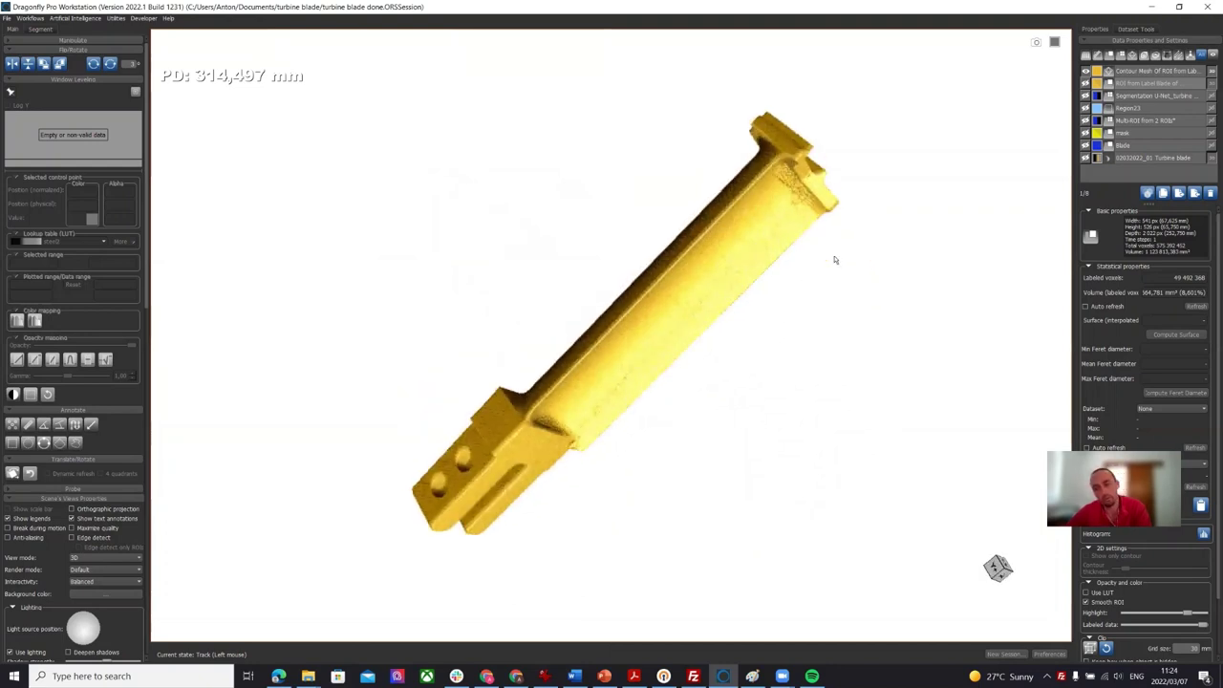
left_click_drag(669, 501, 526, 439)
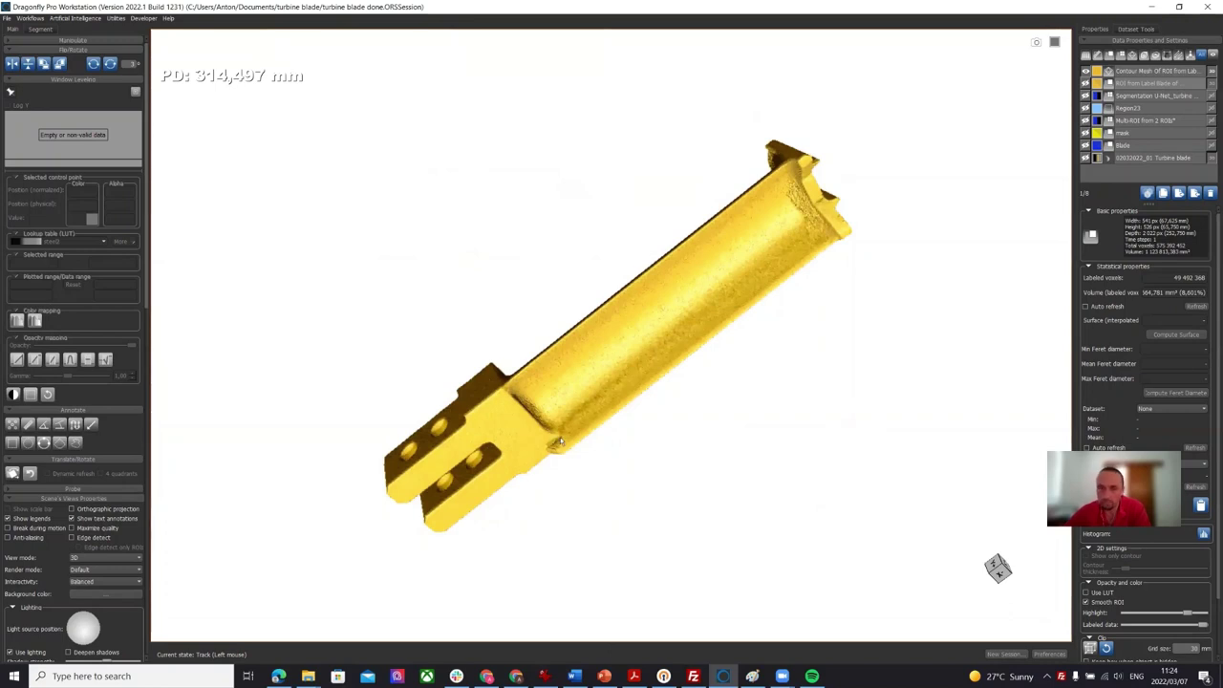